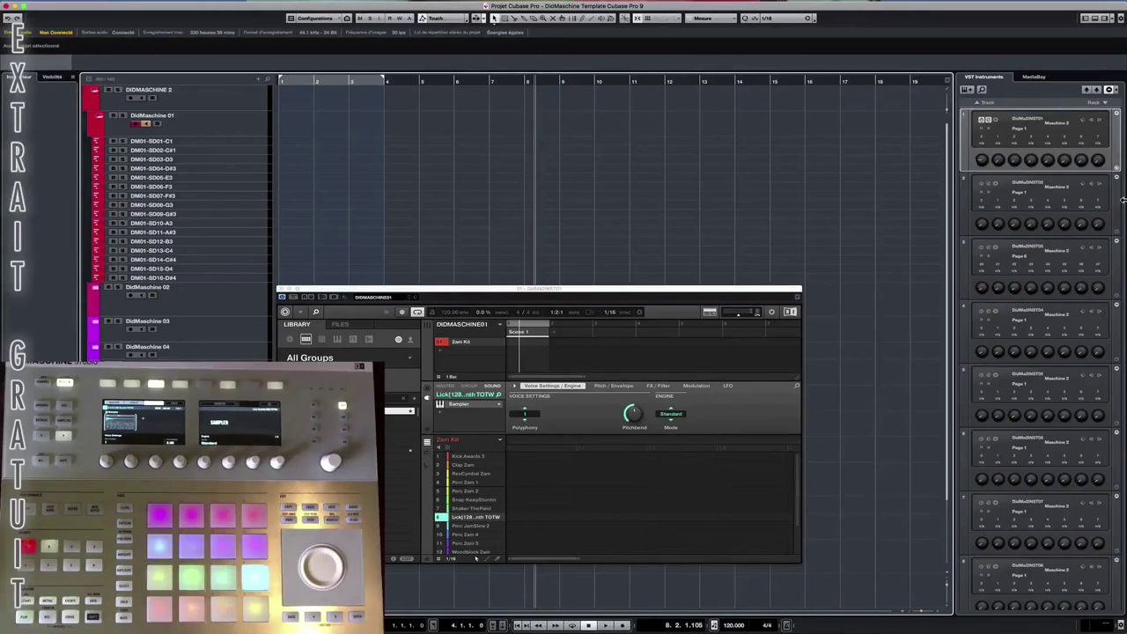
# Step: Show the MixConsole below the project, scrolled to the first Maschine channels, and move the Maschine plug-in window above it
pyautogui.scroll(-8, 999, 259)
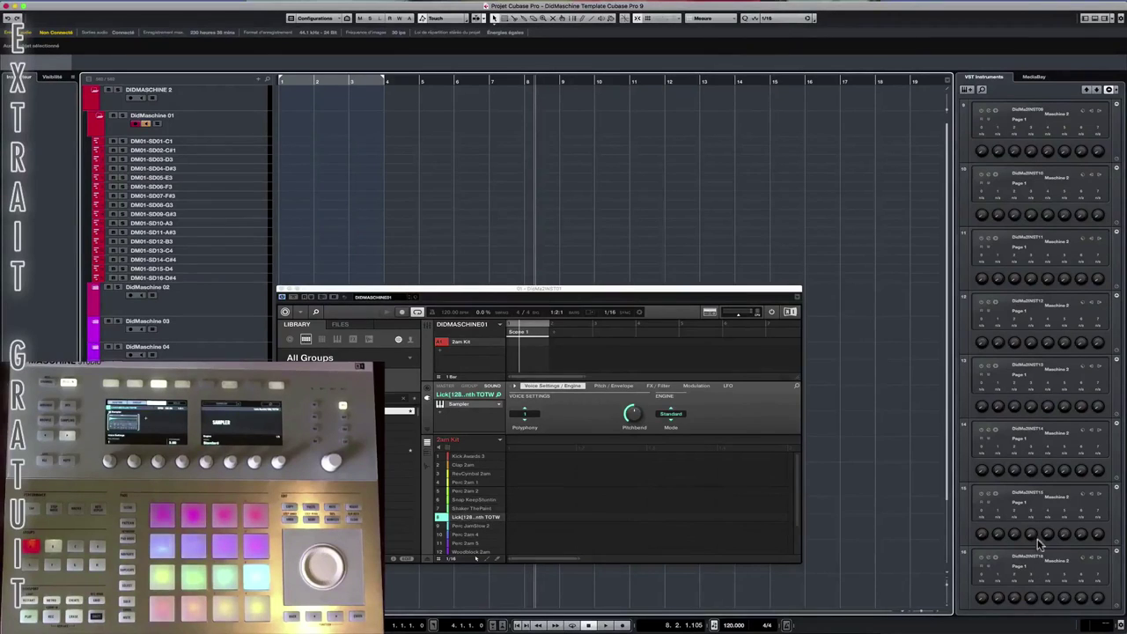
pyautogui.scroll(8, 1062, 335)
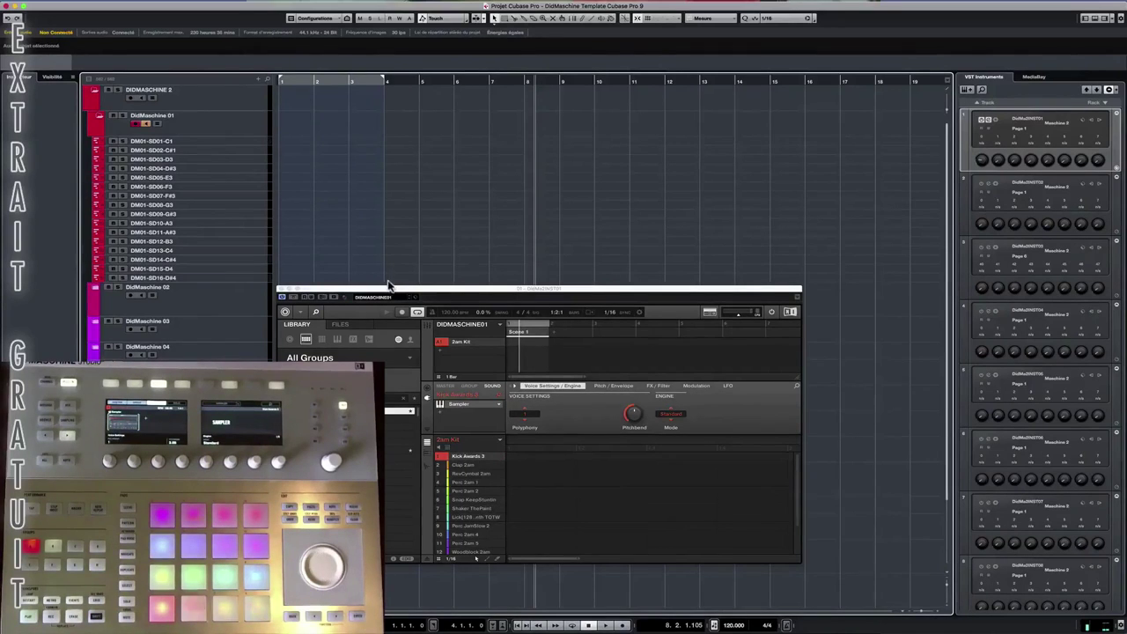
pyautogui.moveTo(392, 291); pyautogui.dragTo(389, 80)
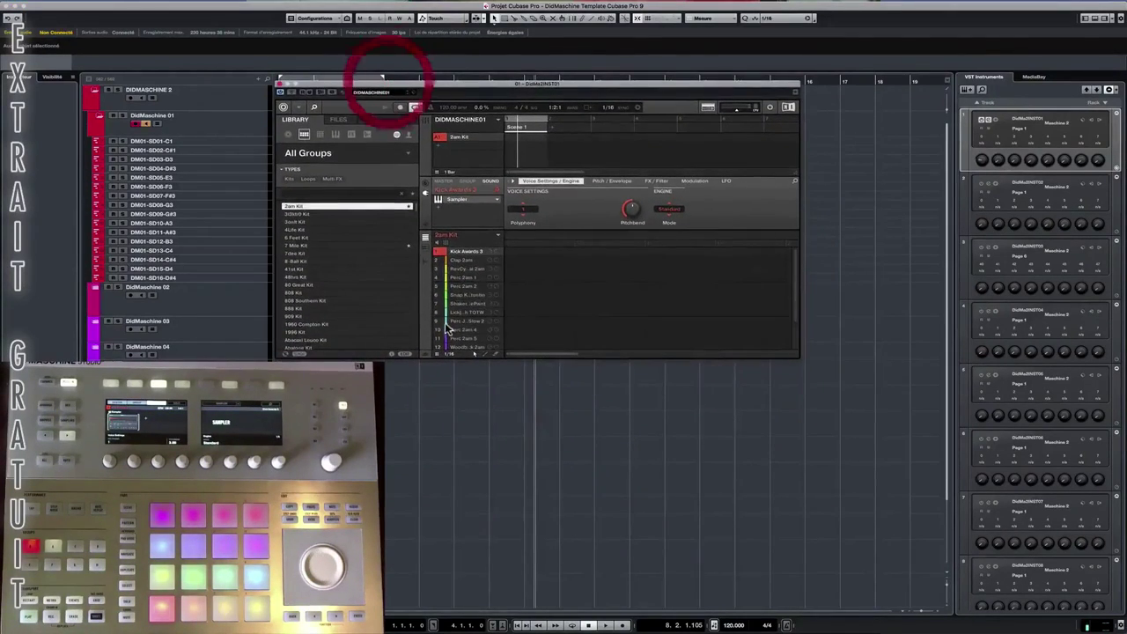
pyautogui.click(1095, 20)
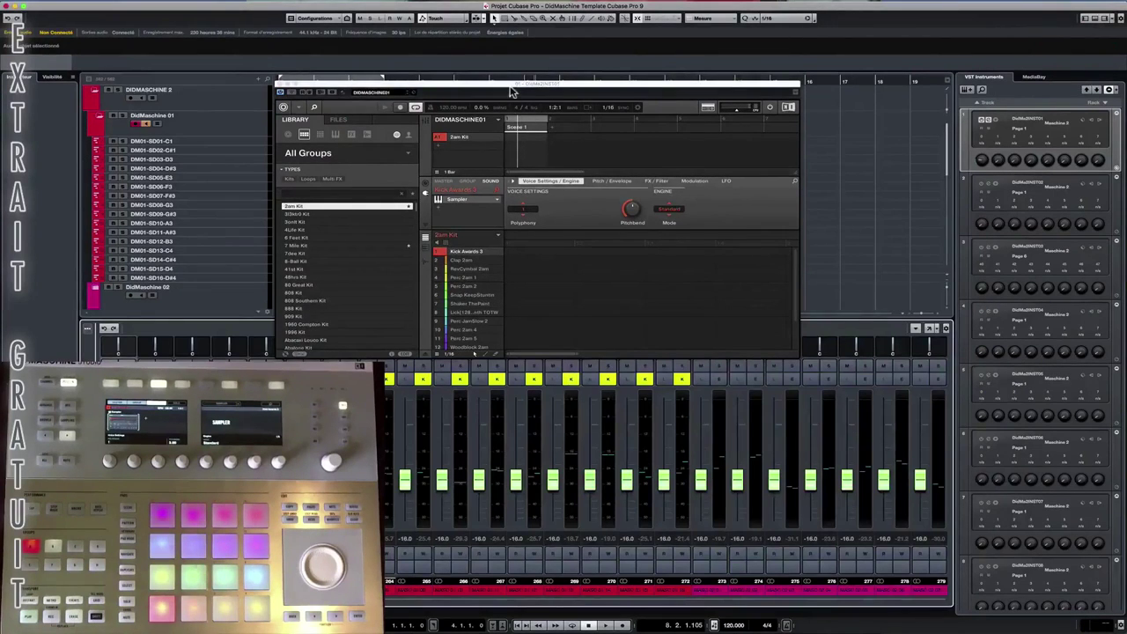
pyautogui.moveTo(508, 84); pyautogui.dragTo(511, 52)
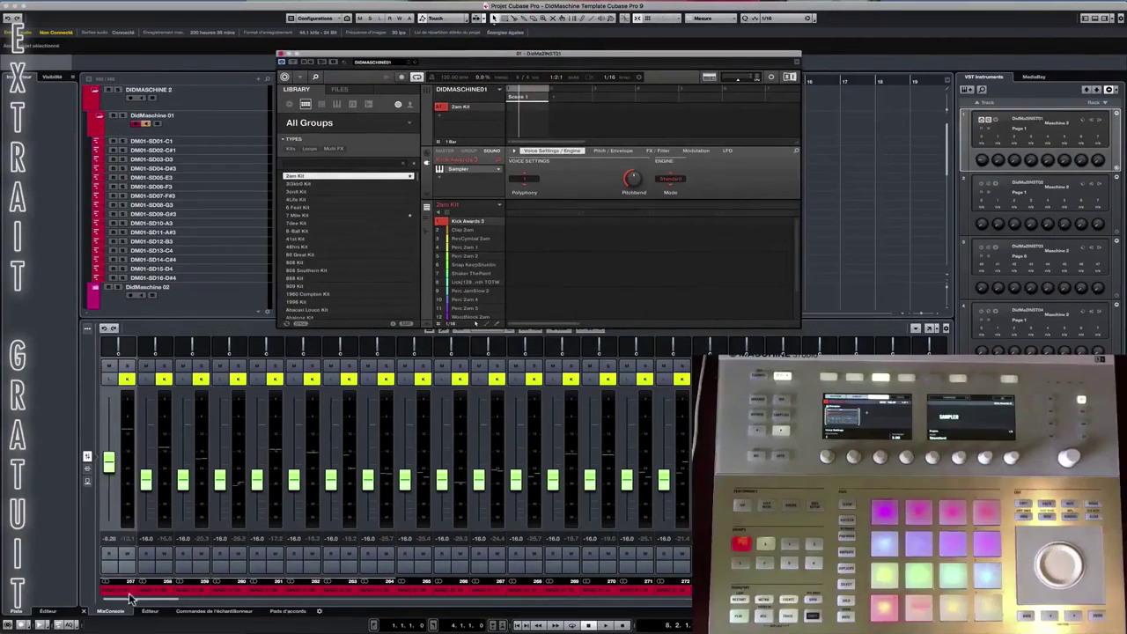
pyautogui.click(129, 605)
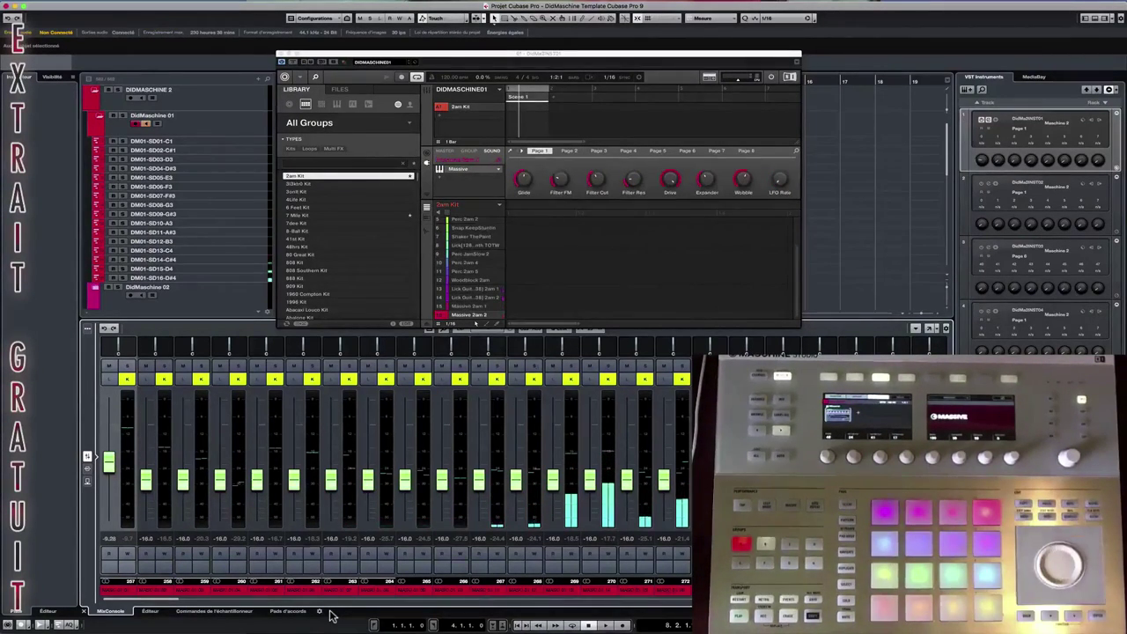
# Step: Close the plug-in window, record a pad performance onto the DidMaschine 01 tracks from the project start, and play it back
pyautogui.click(279, 55)
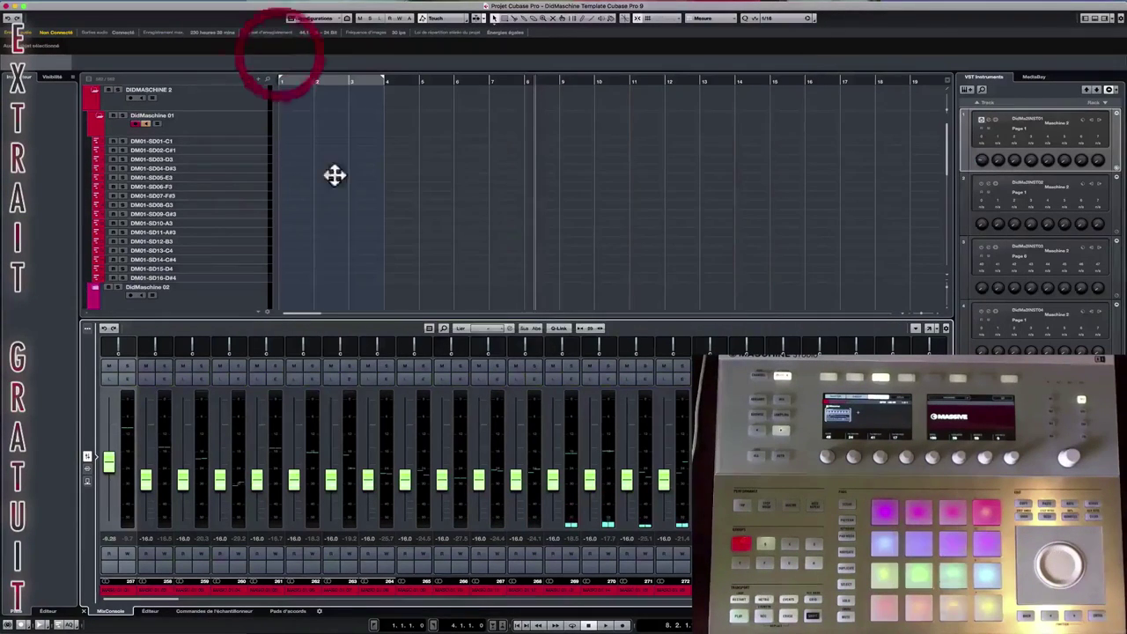
pyautogui.click(519, 625)
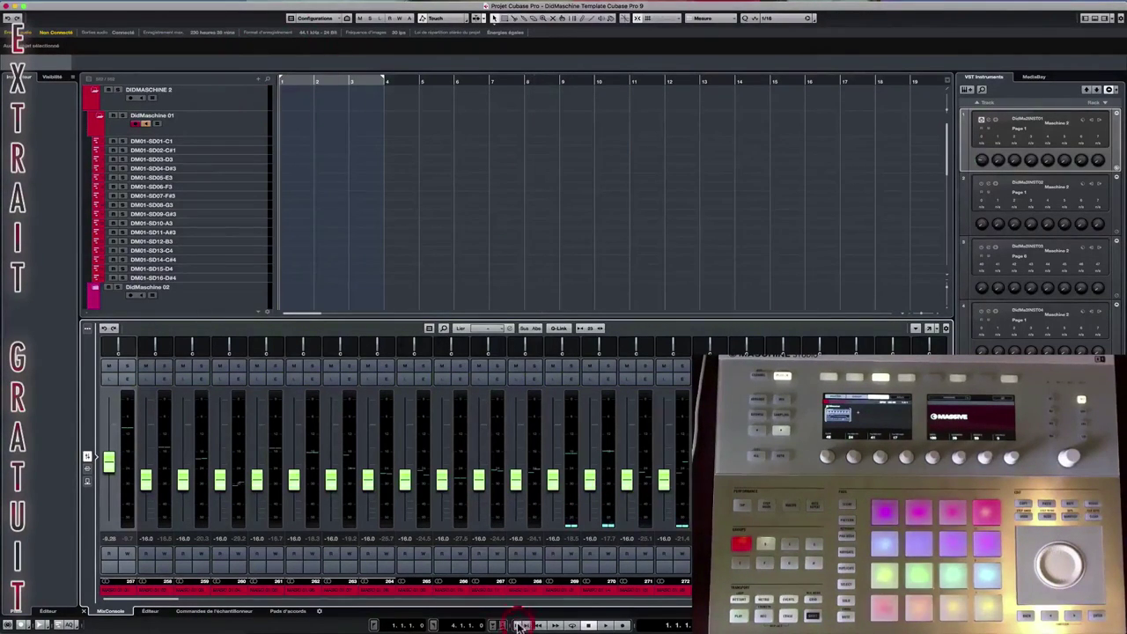
pyautogui.click(623, 626)
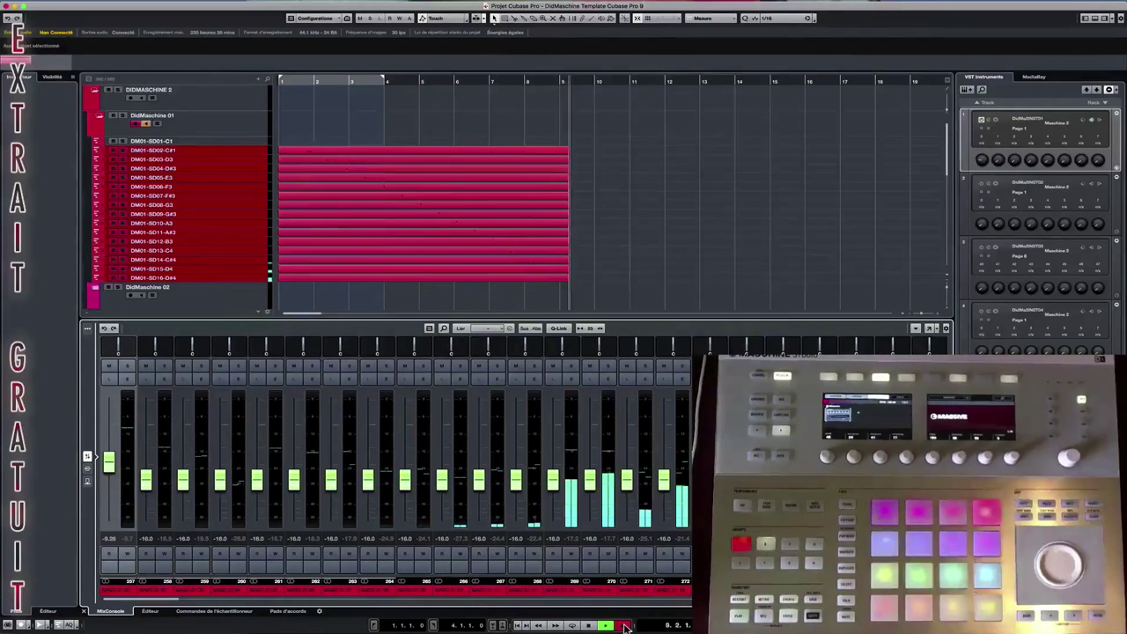
pyautogui.click(623, 626)
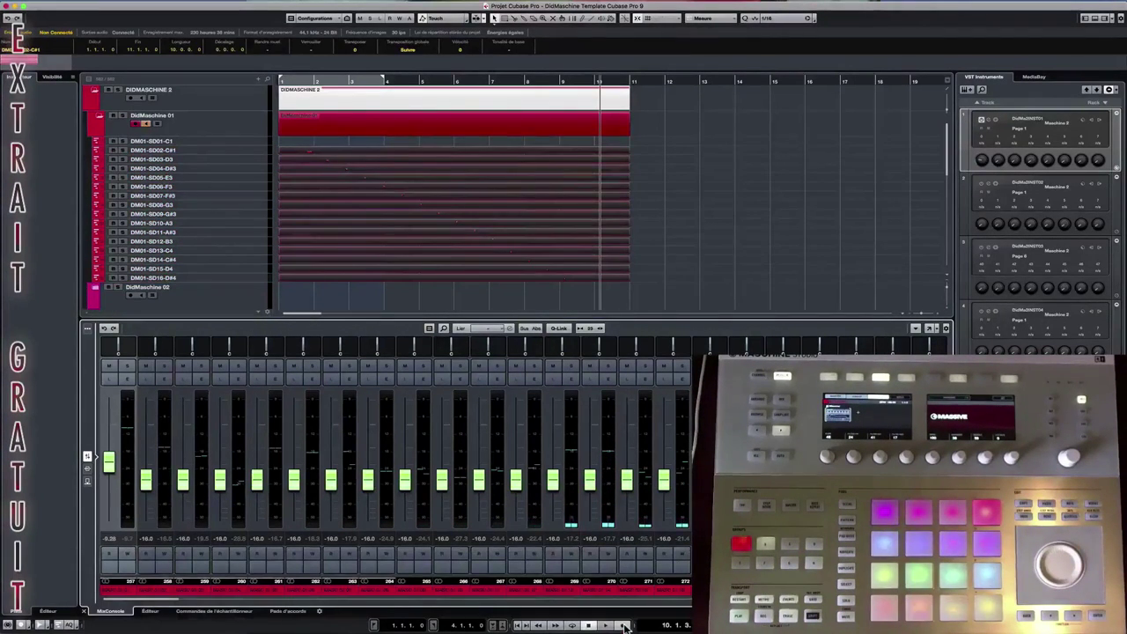
pyautogui.click(520, 626)
pyautogui.click(607, 626)
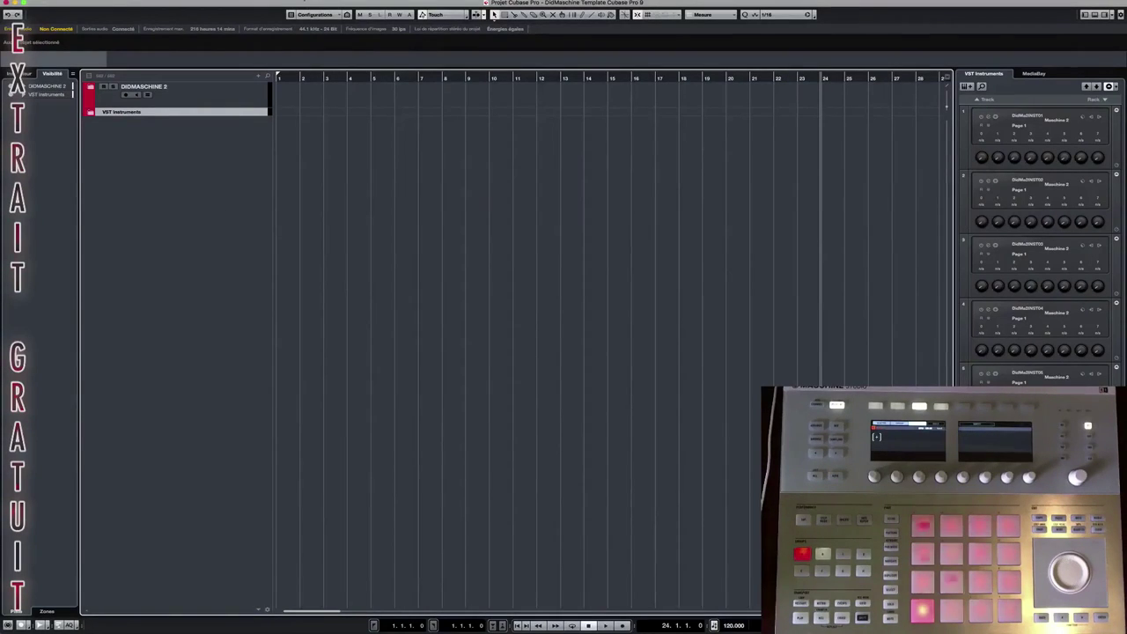
# Step: Check the audio device assigned to the Stereo Out bus in the VST Connexions outputs and close the window
pyautogui.click(295, 1)
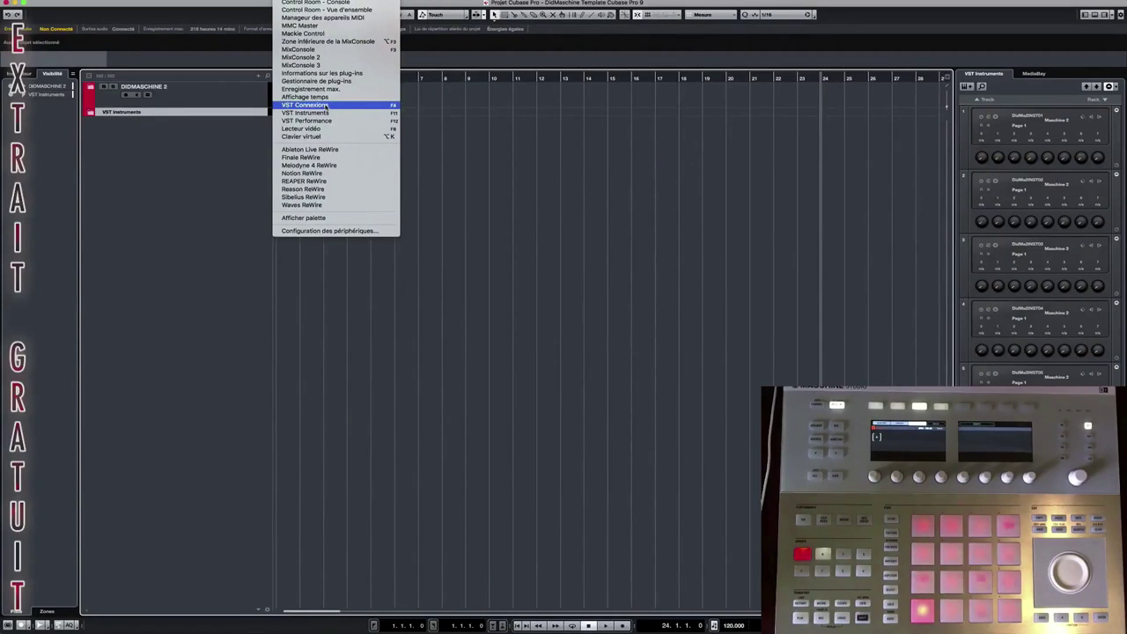
pyautogui.click(326, 105)
pyautogui.click(375, 164)
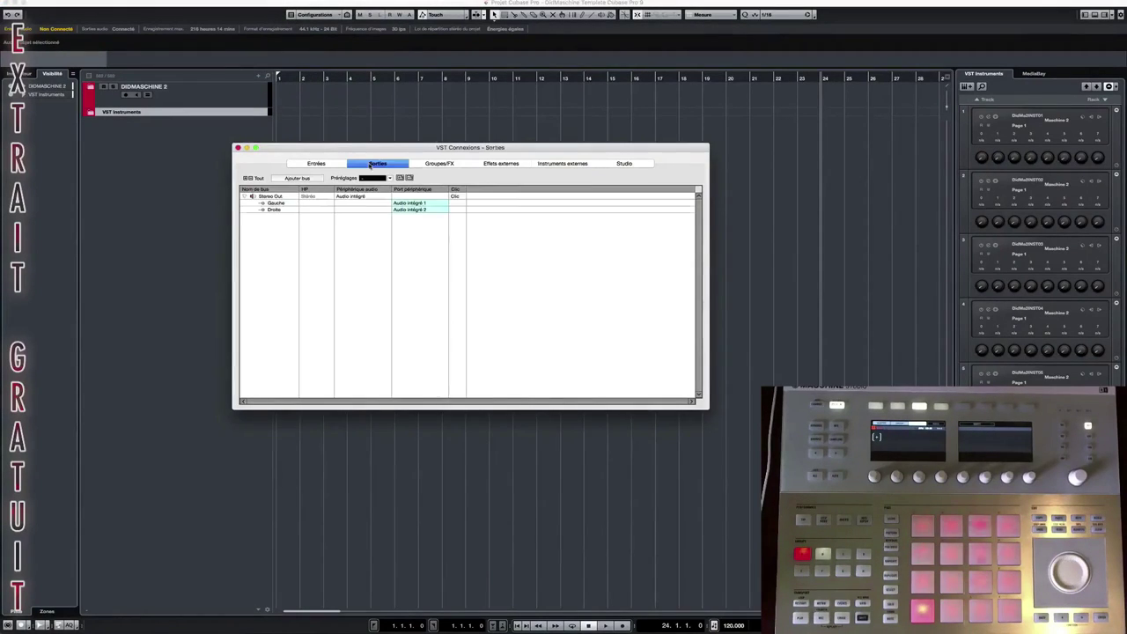
pyautogui.click(352, 195)
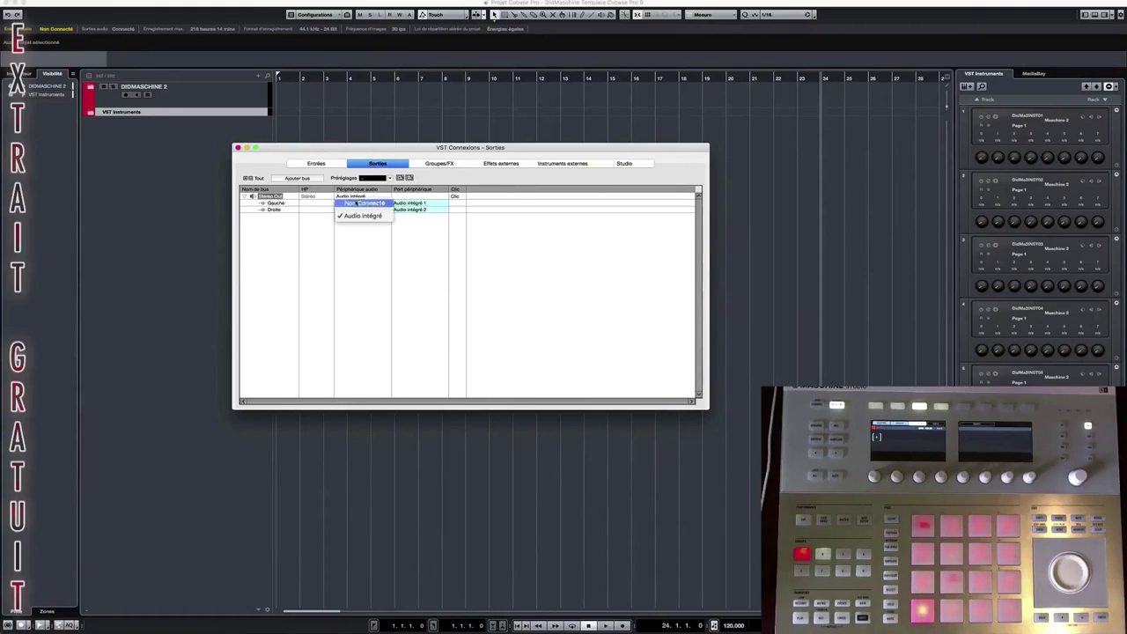
pyautogui.click(355, 252)
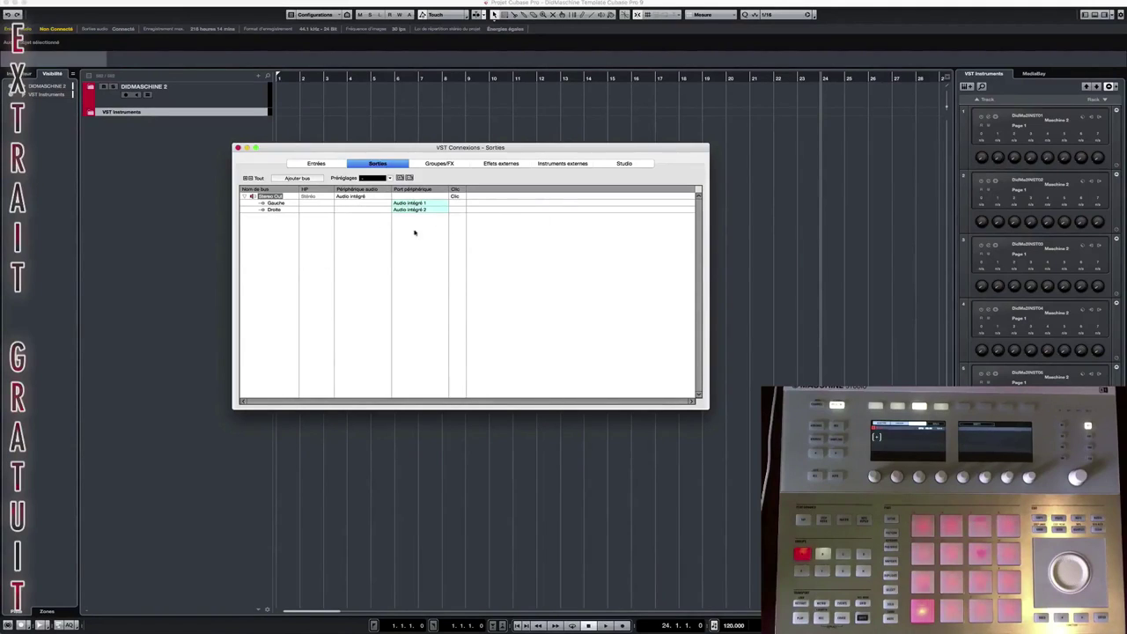
pyautogui.click(237, 148)
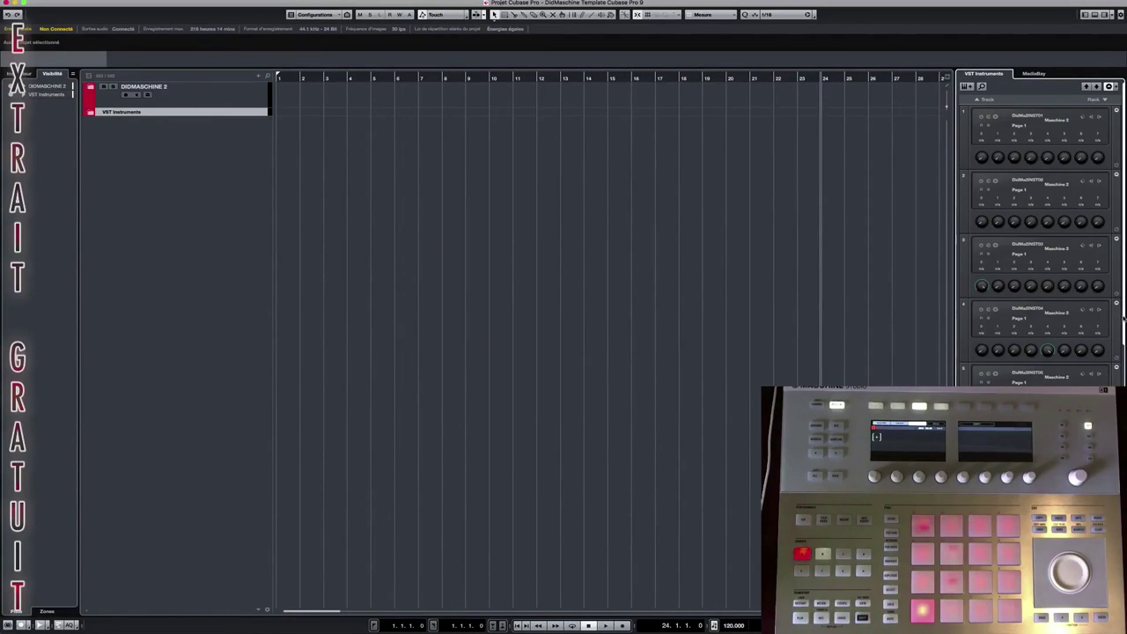
pyautogui.moveTo(1124, 319)
pyautogui.mouseDown()
pyautogui.moveTo(1124, 564)
pyautogui.moveTo(1120, 311)
pyautogui.mouseUp()
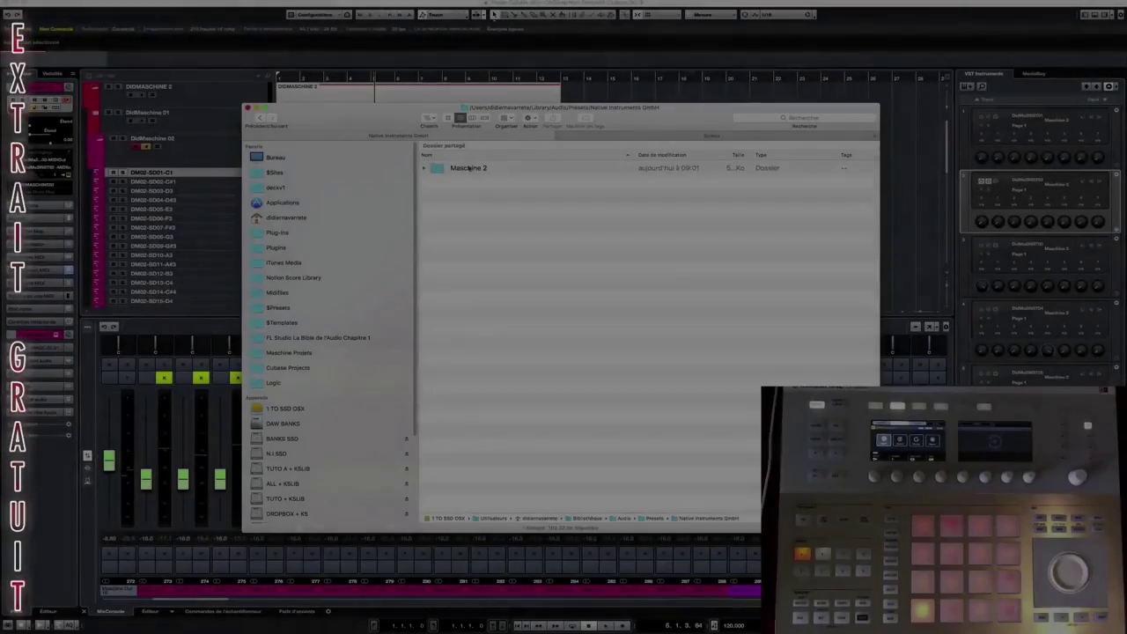
# Step: Review the DIDMASCHINE presets in the Maschine 2 presets folder and in the second Maschine instrument's preset browser
pyautogui.doubleClick(469, 167)
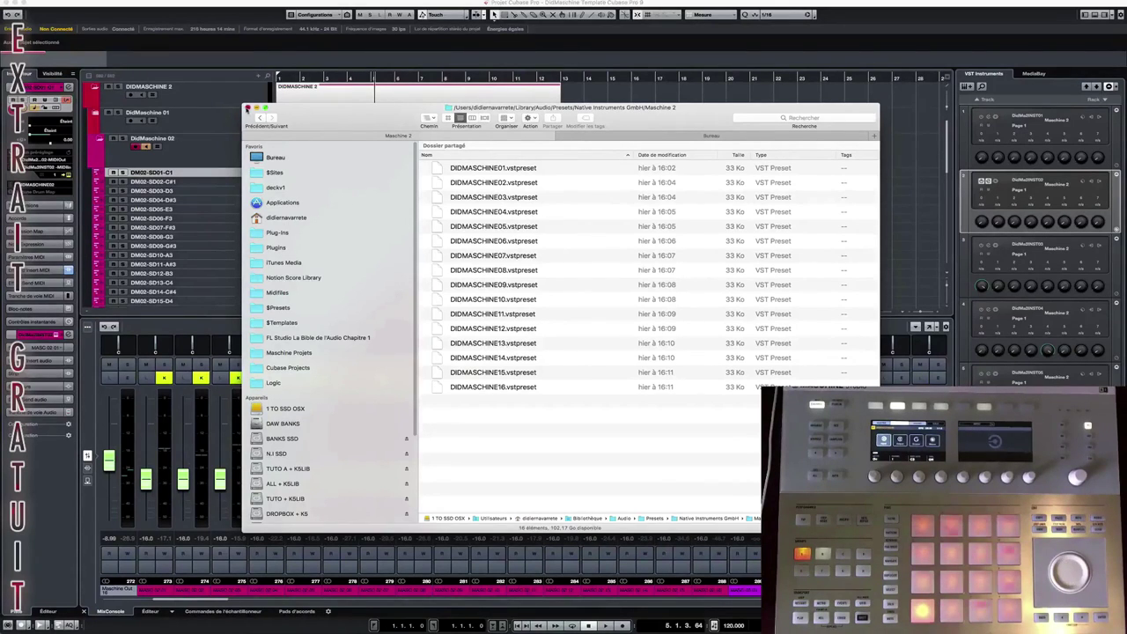
pyautogui.click(248, 108)
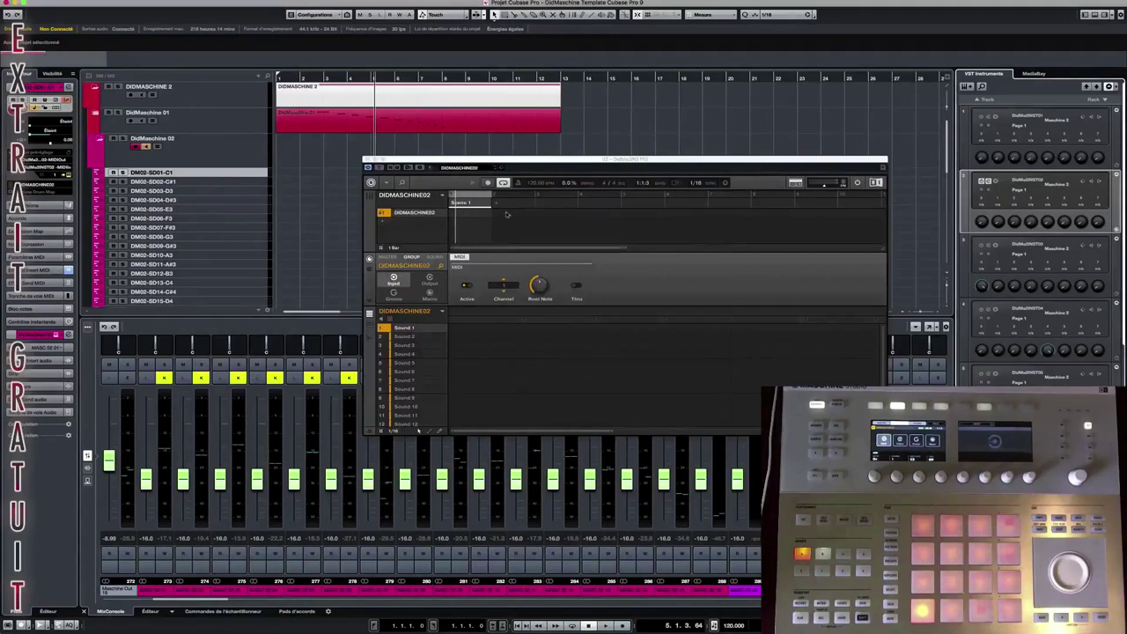
pyautogui.click(500, 167)
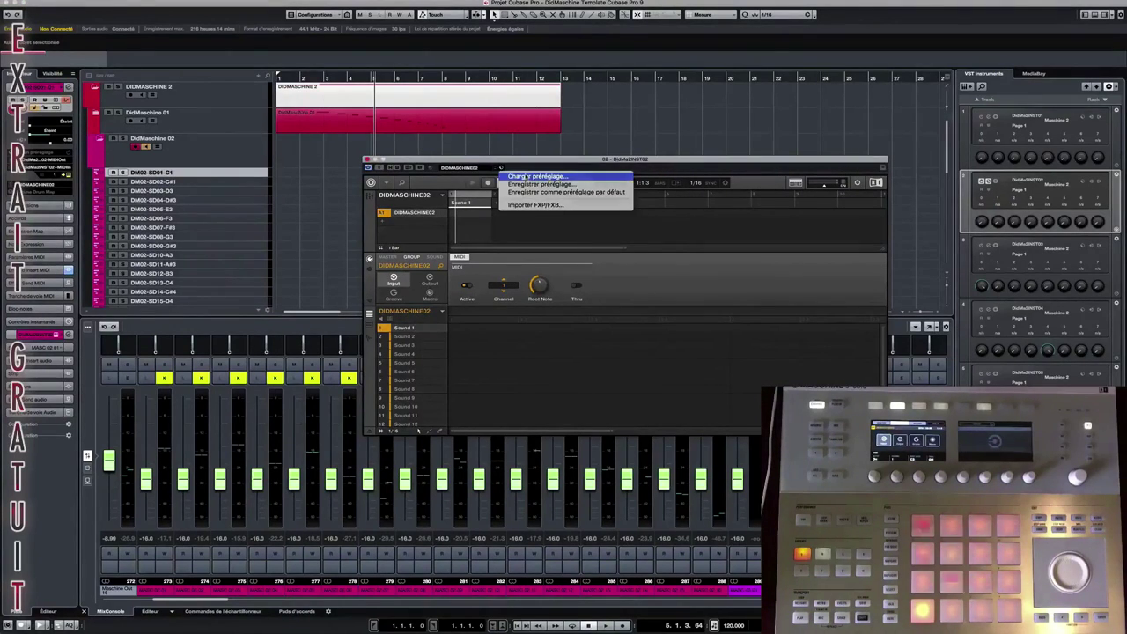
pyautogui.click(526, 177)
pyautogui.scroll(-2, 782, 348)
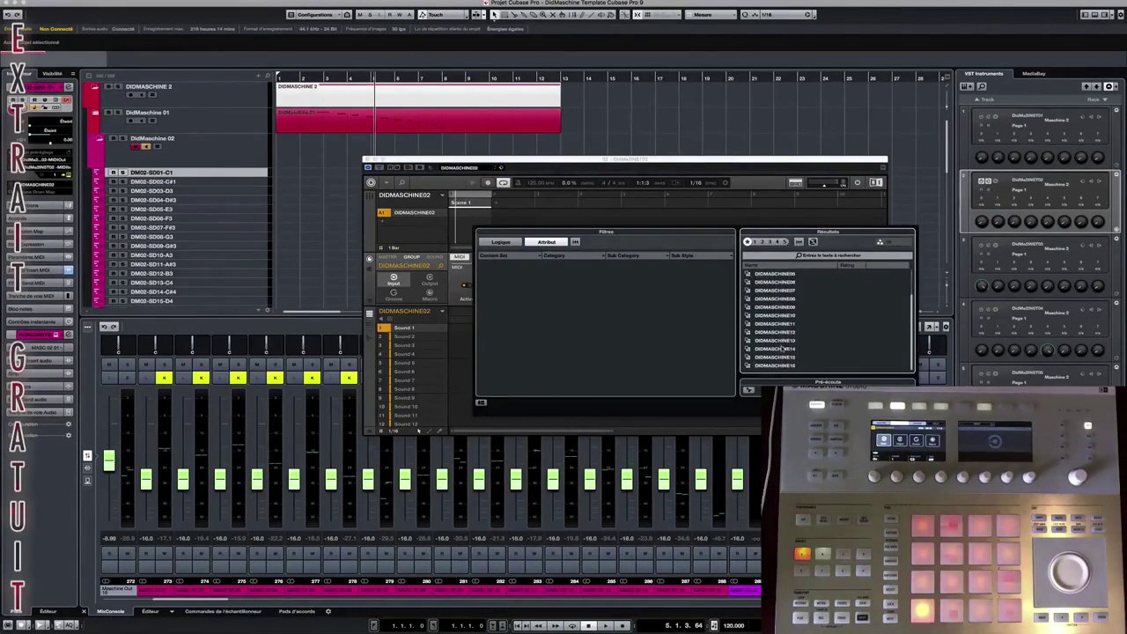
pyautogui.scroll(2, 775, 363)
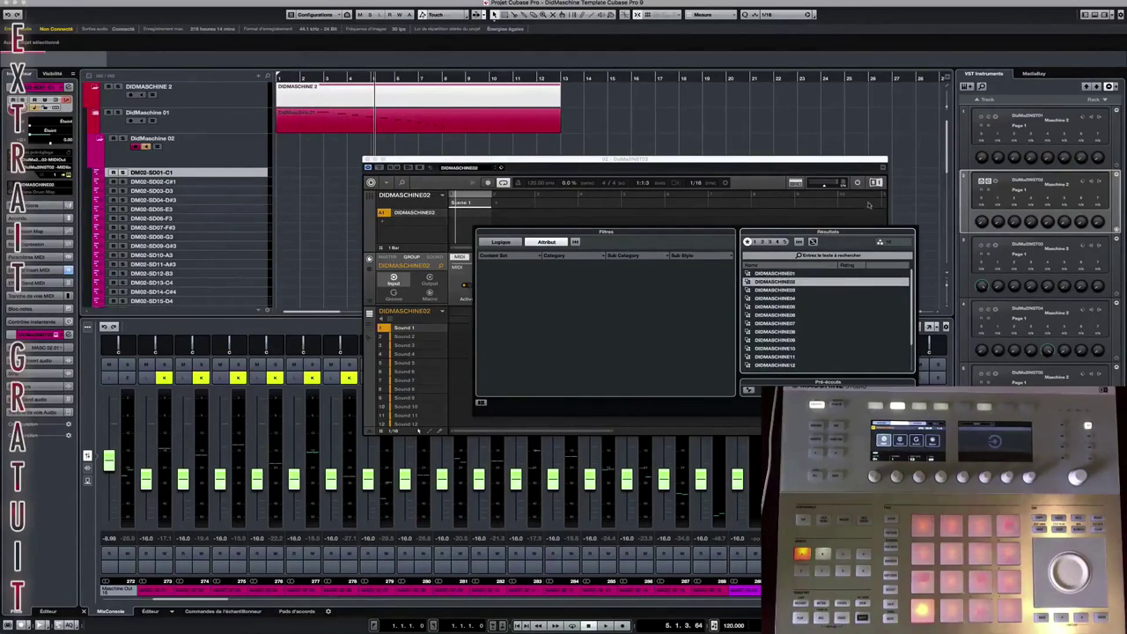
pyautogui.click(832, 163)
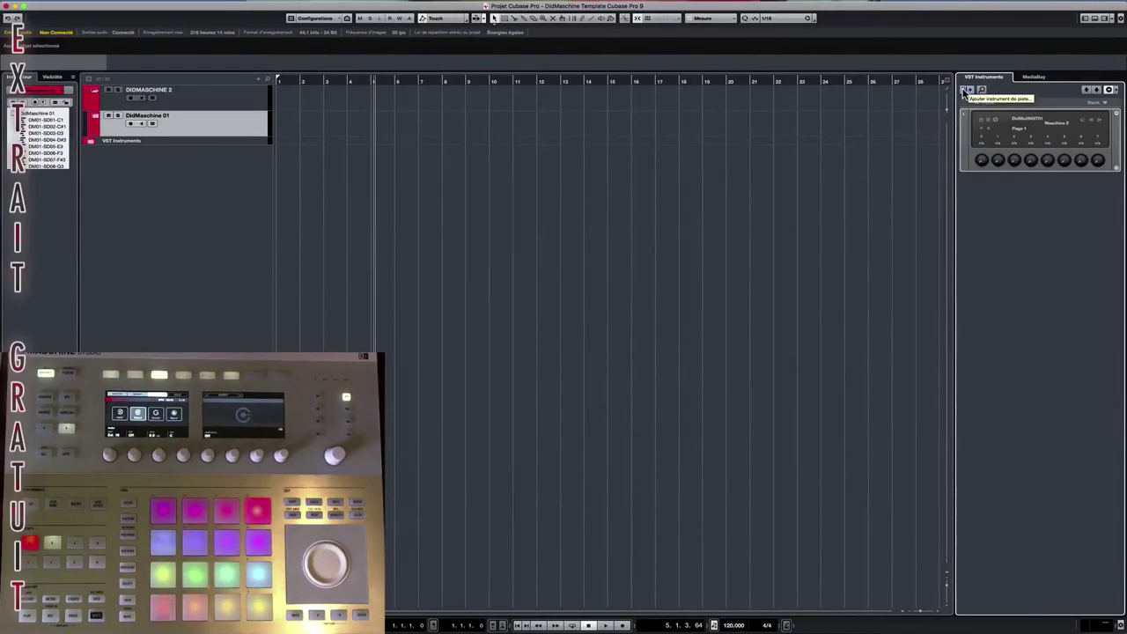
# Step: Add the Native Instruments Maschine 2 plug-in as a second instrument and create a MIDI track assigned to it
pyautogui.click(1079, 119)
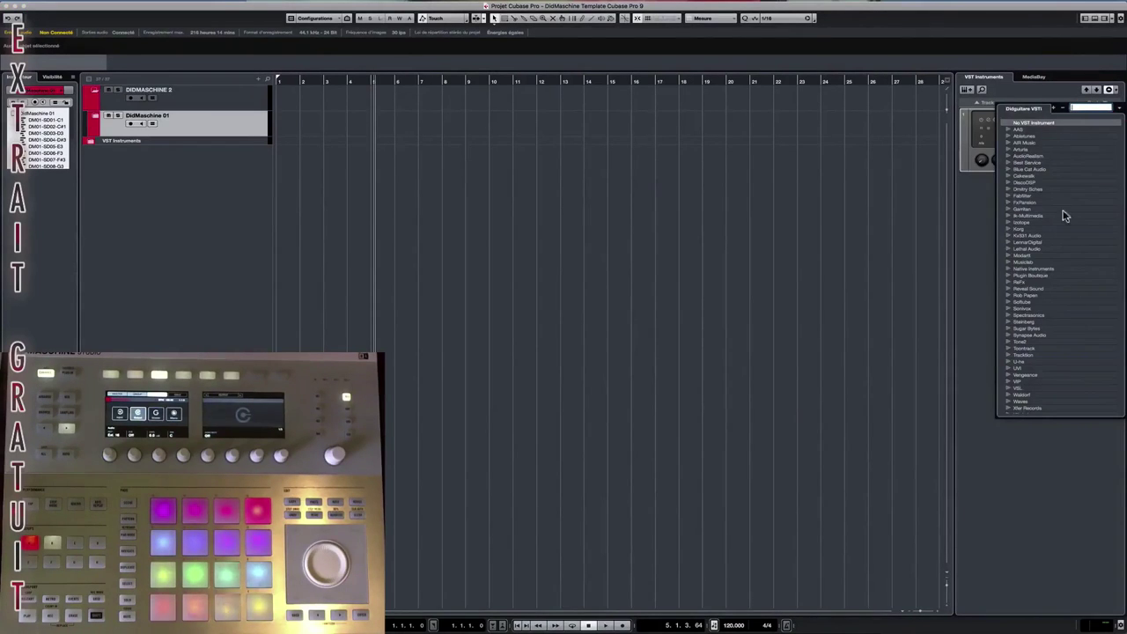
pyautogui.click(1009, 268)
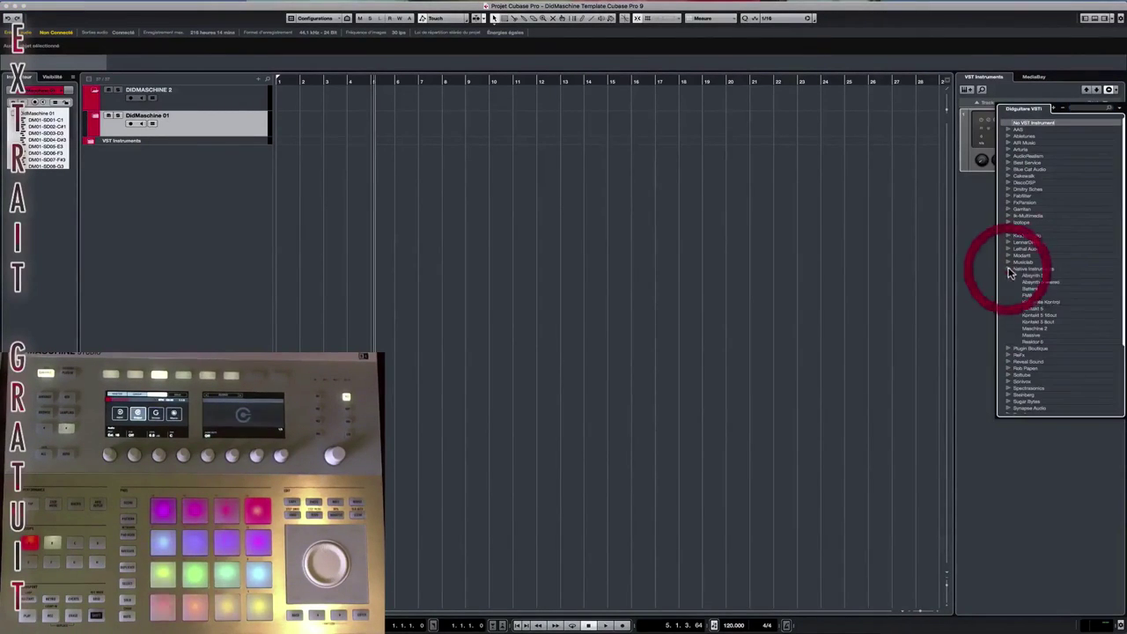
pyautogui.click(1047, 329)
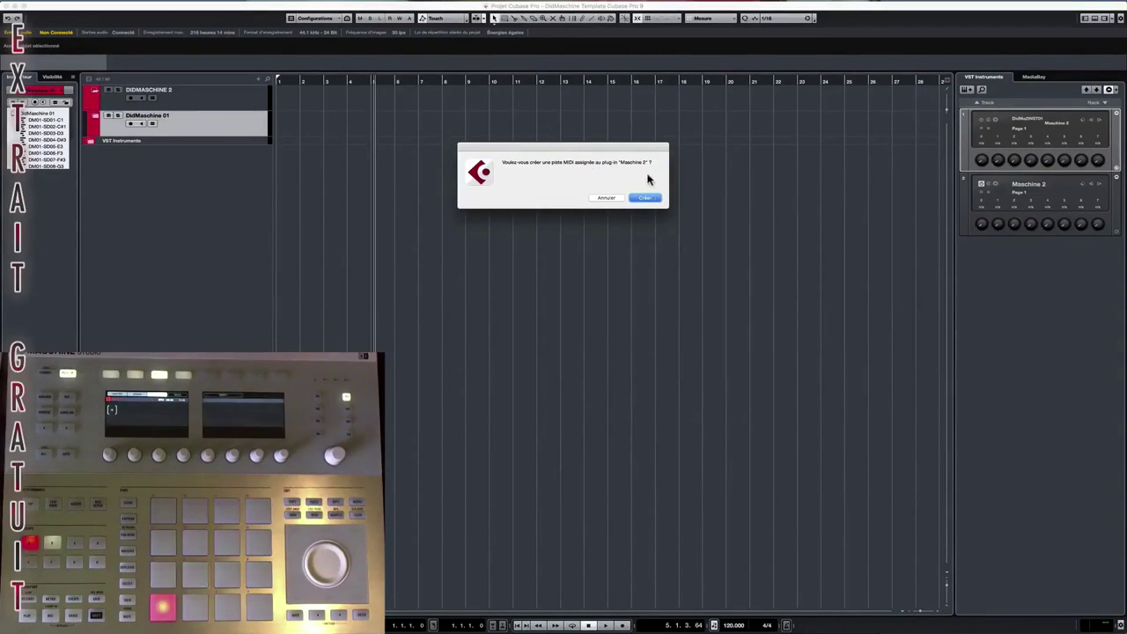
pyautogui.click(646, 198)
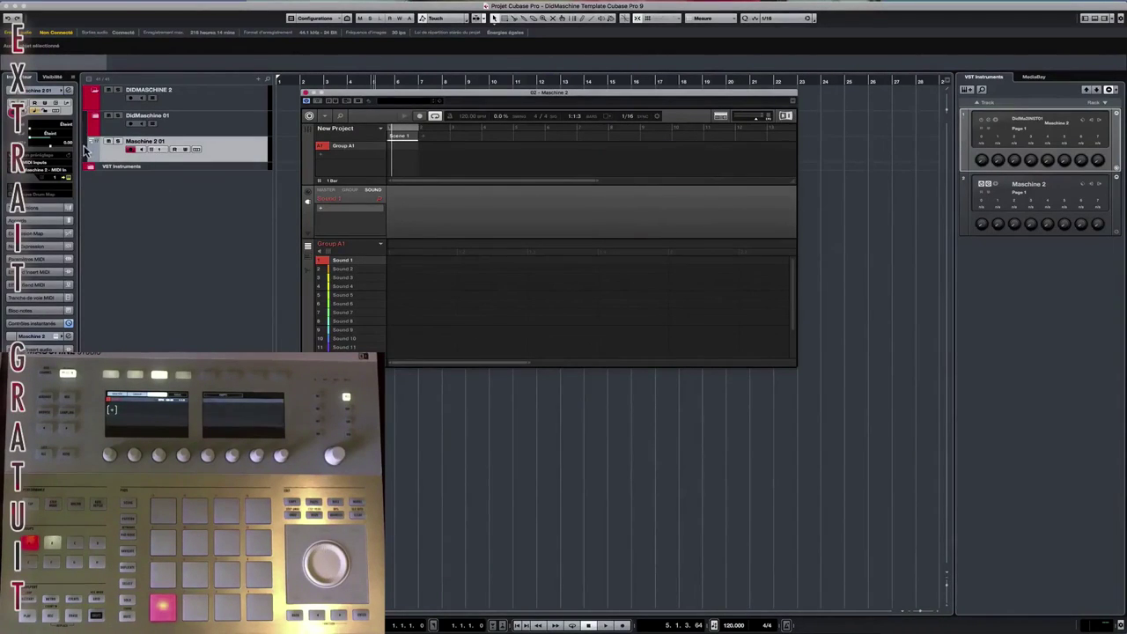
# Step: Check the contents of the DIDMASCHINE 2 and DidMaschine 01 folder tracks
pyautogui.click(97, 93)
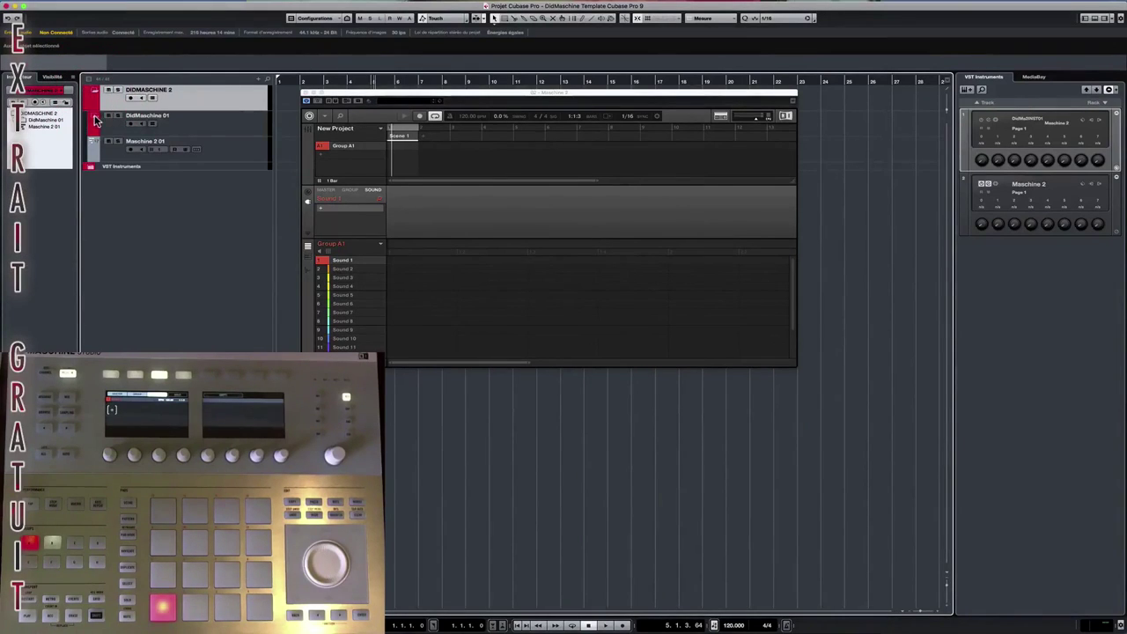
pyautogui.click(95, 116)
pyautogui.click(95, 116)
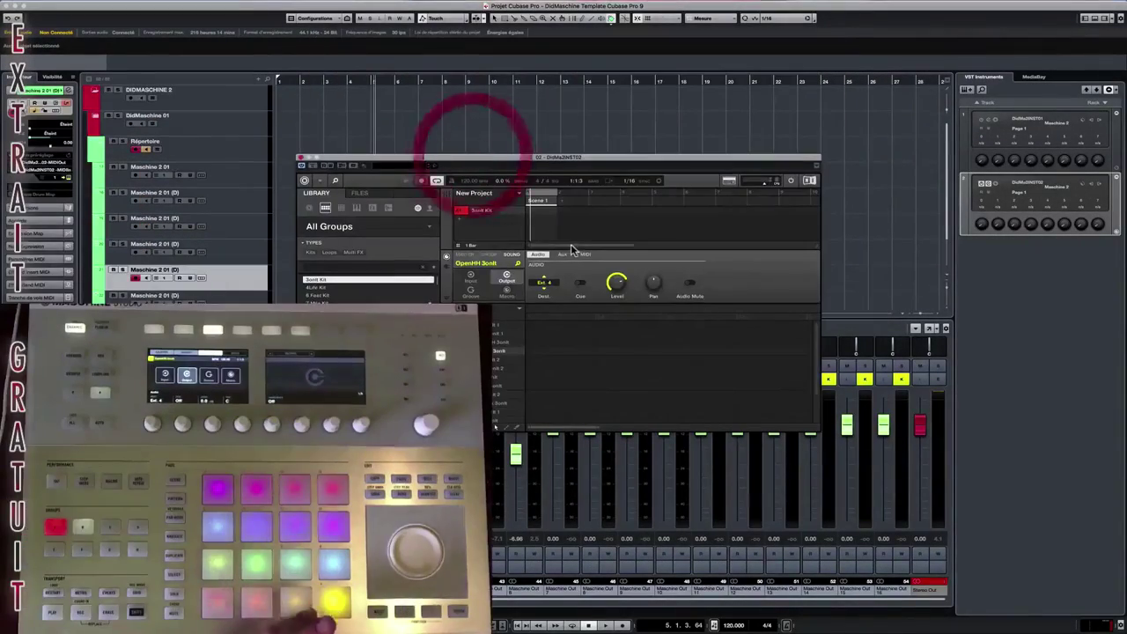
# Step: Move the plug-in window clear of the mixer, review the tracks inside the DidMaschine 01 folder, and close the plug-in window
pyautogui.moveTo(490, 164); pyautogui.dragTo(429, 42)
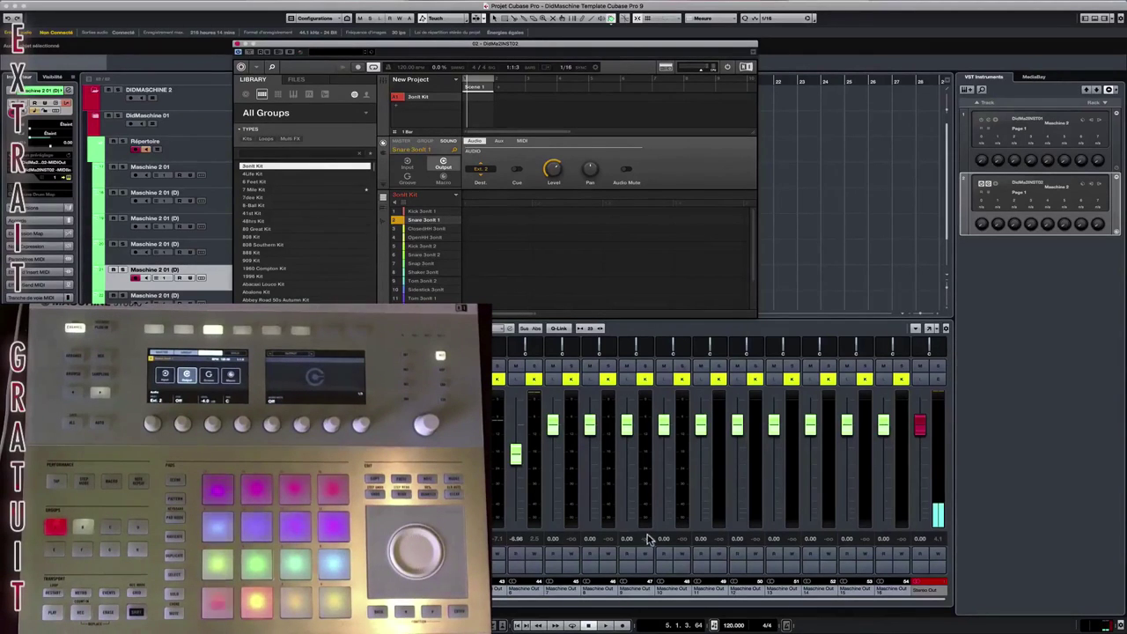
pyautogui.click(96, 122)
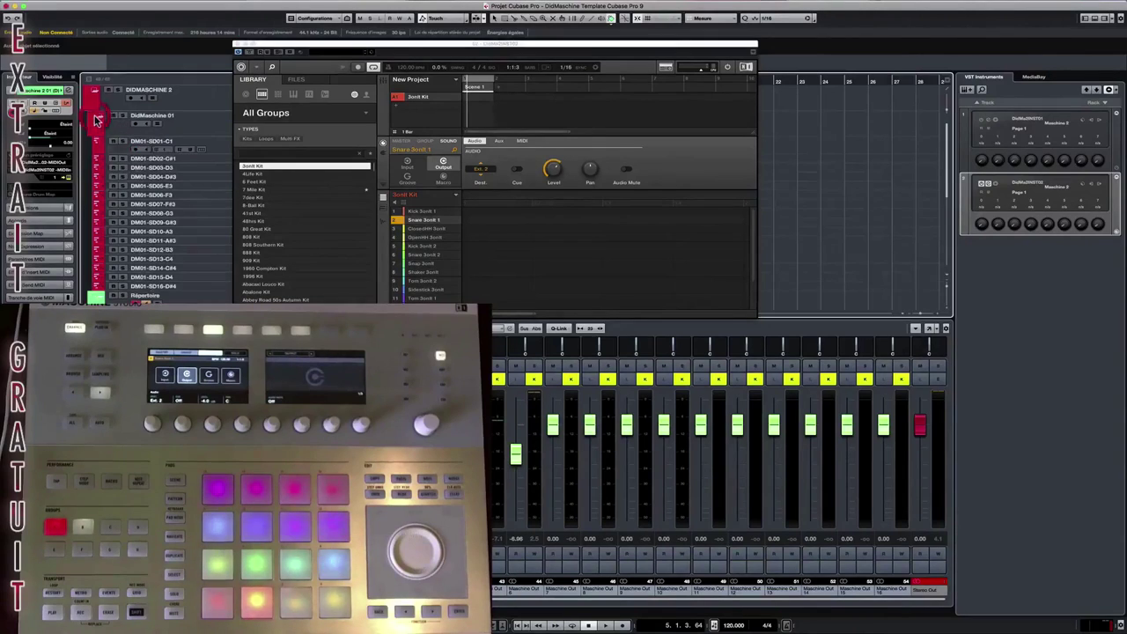
pyautogui.click(200, 123)
pyautogui.click(98, 119)
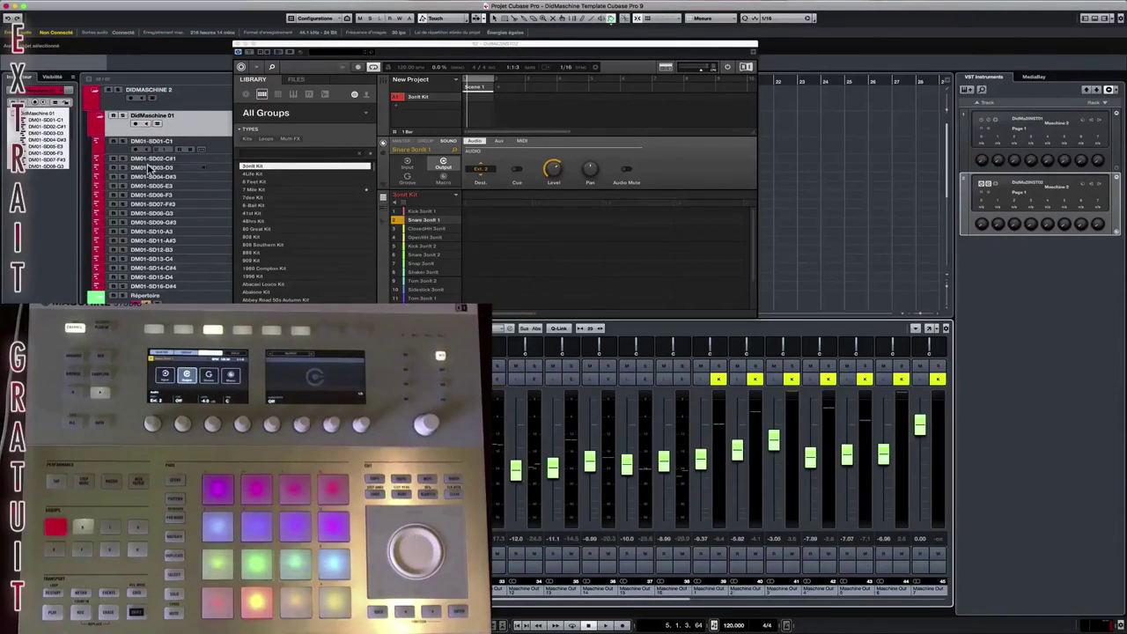
pyautogui.click(93, 91)
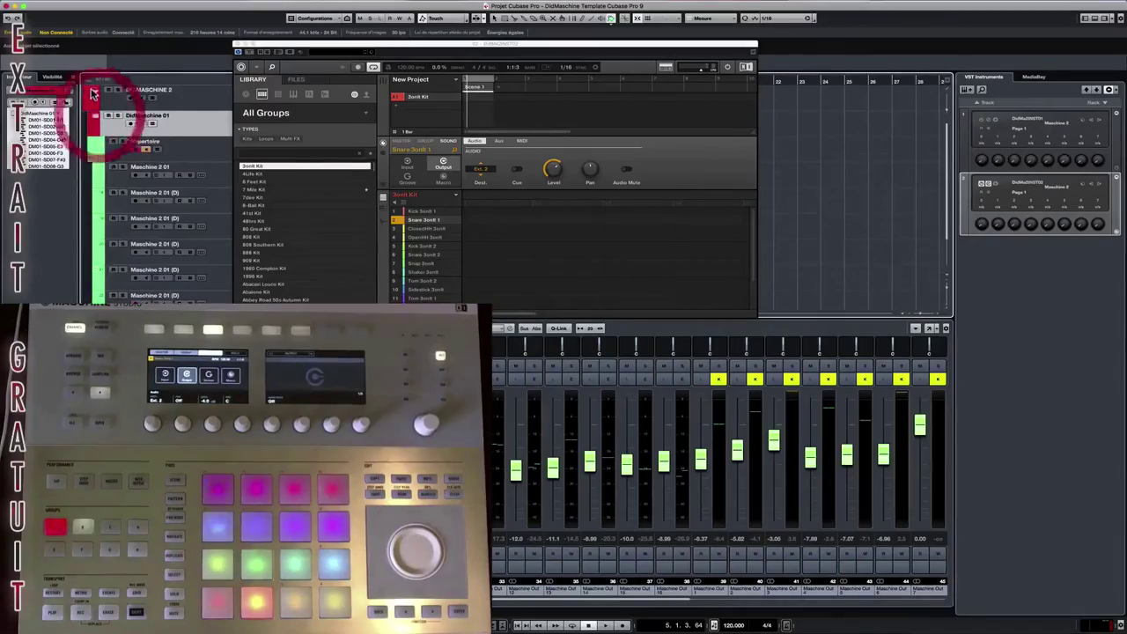
pyautogui.click(236, 51)
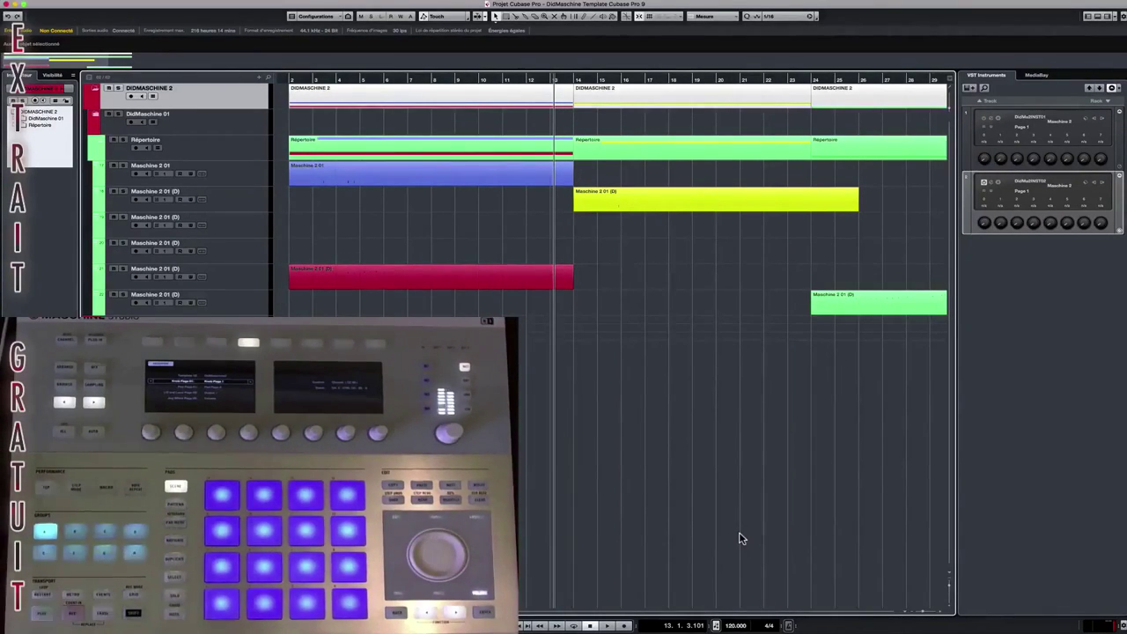
# Step: Switch to the Native Instruments Controller Editor to show the Maschine Studio template
pyautogui.click(548, 626)
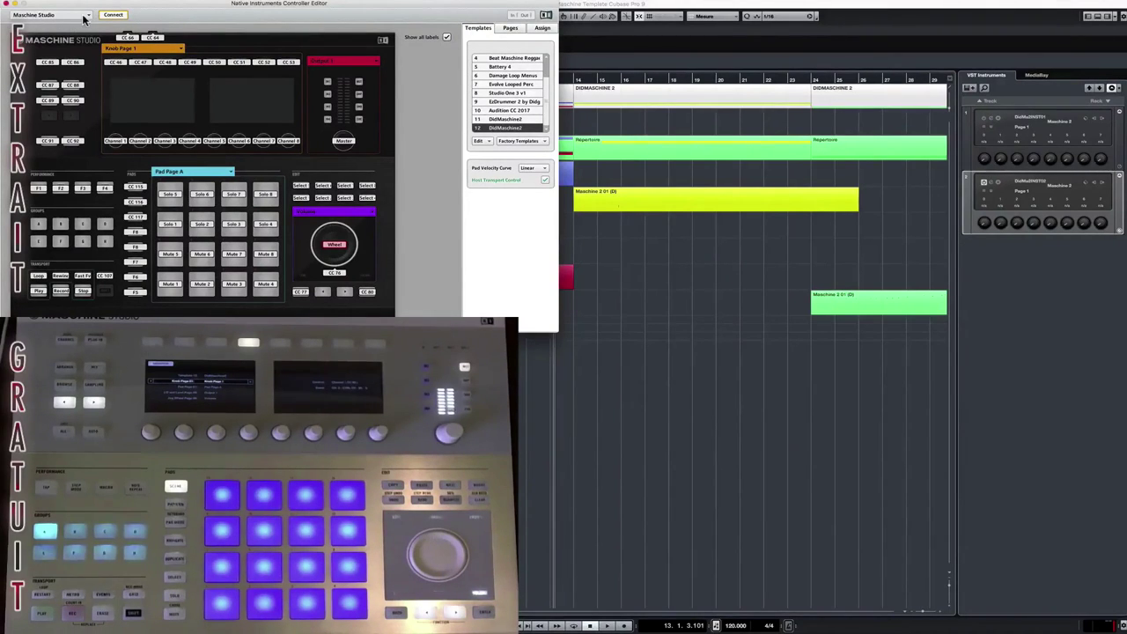
pyautogui.click(489, 143)
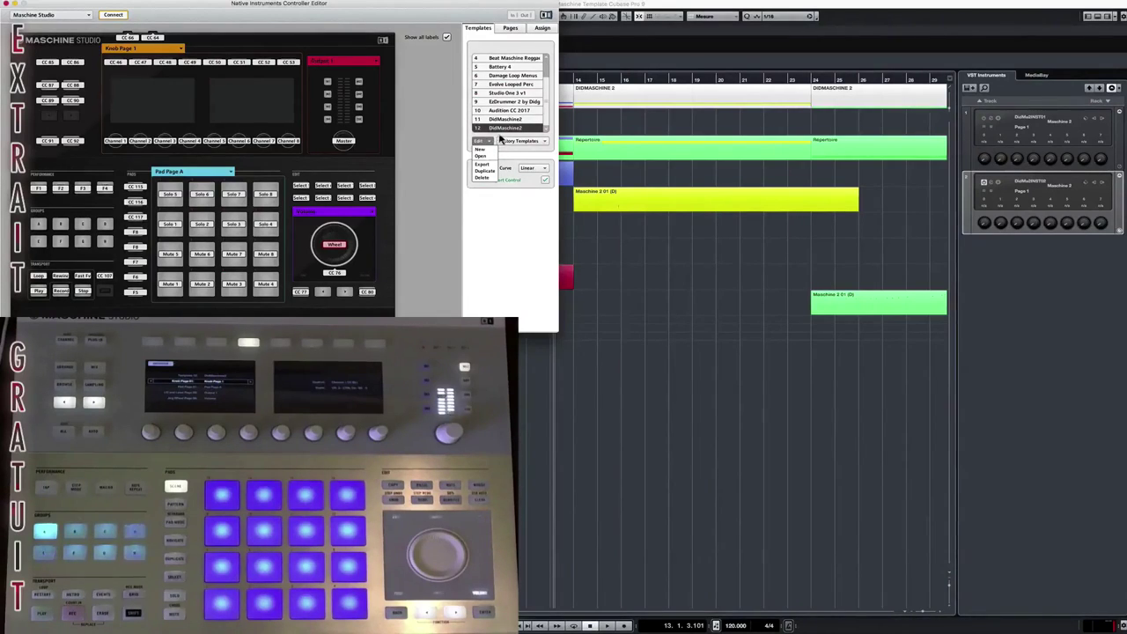
pyautogui.click(514, 155)
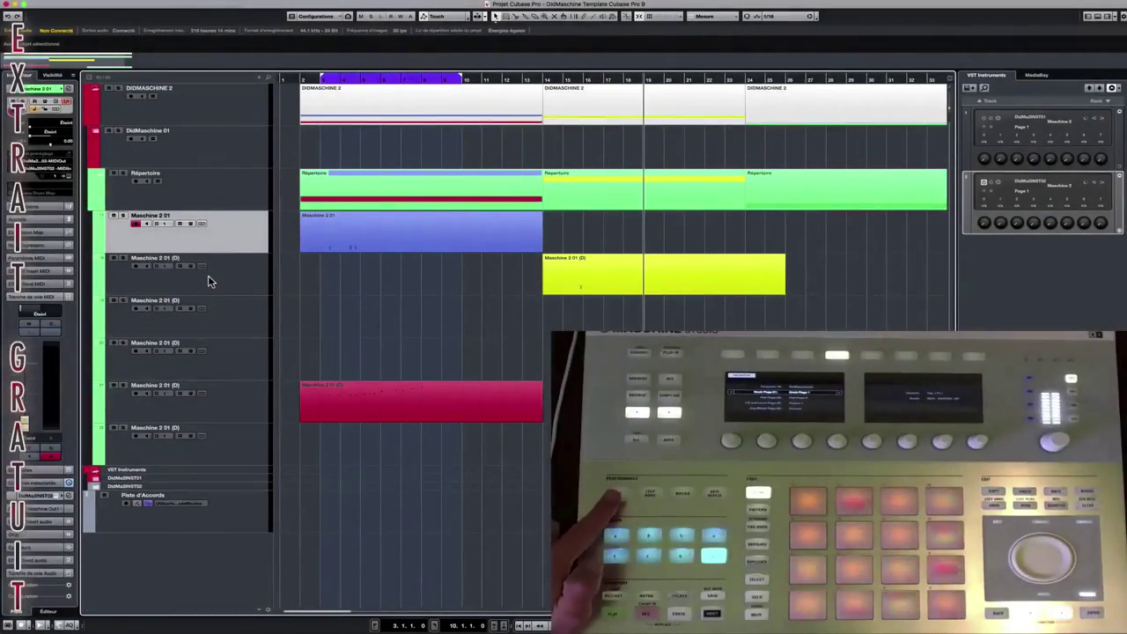
# Step: Select the second, third and fourth Maschine 2 01 tracks of the Répertoire folder one after another
pyautogui.click(208, 280)
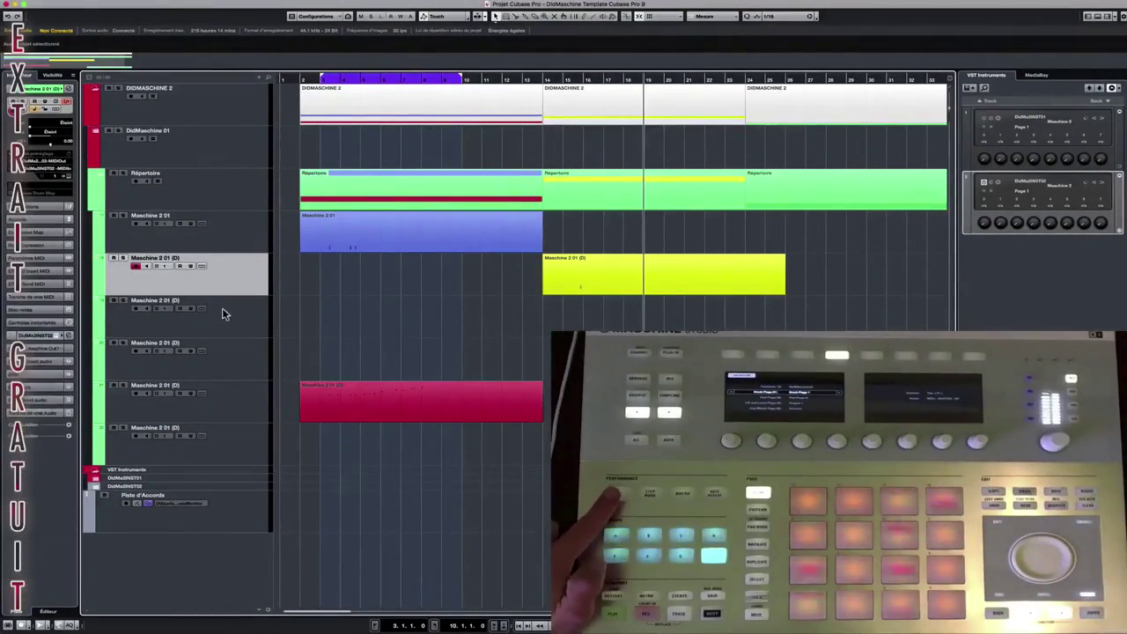
pyautogui.click(222, 307)
pyautogui.click(225, 353)
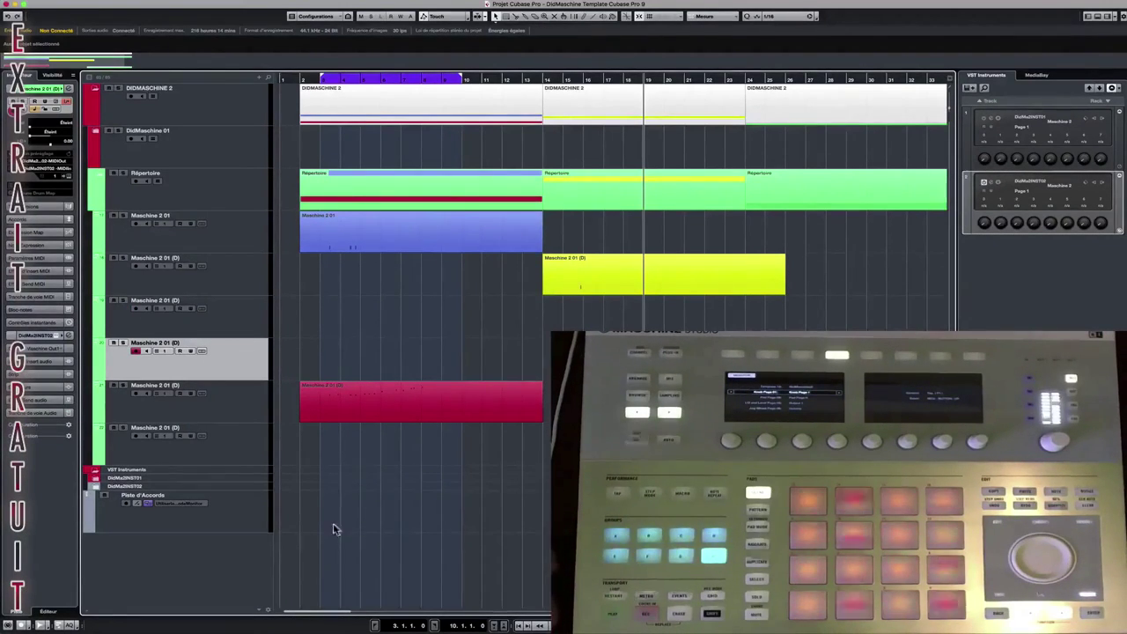
# Step: Switch to the Native Instruments Controller Editor and export template 12 for the Maschine Studio under the name DidMaschineCubase
pyautogui.click(531, 613)
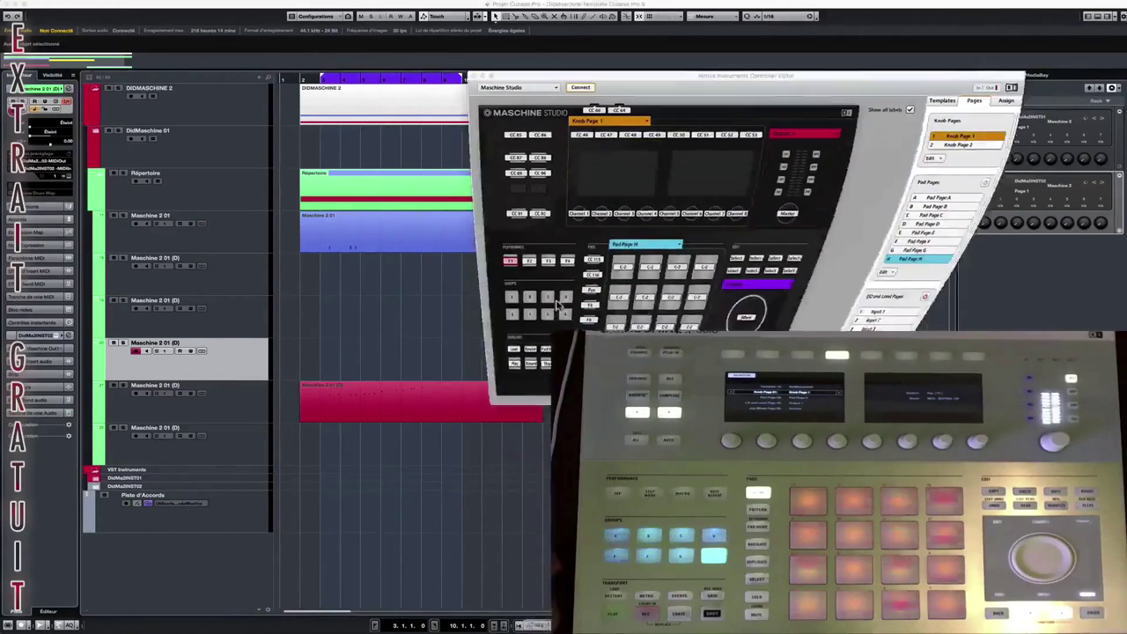
pyautogui.click(946, 85)
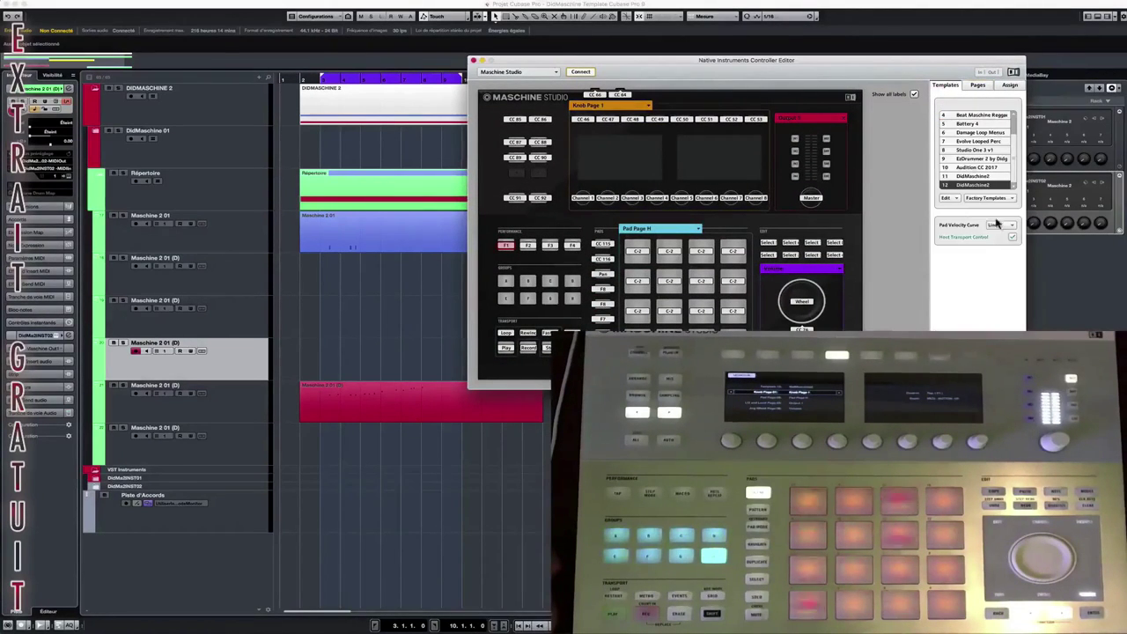
pyautogui.click(949, 199)
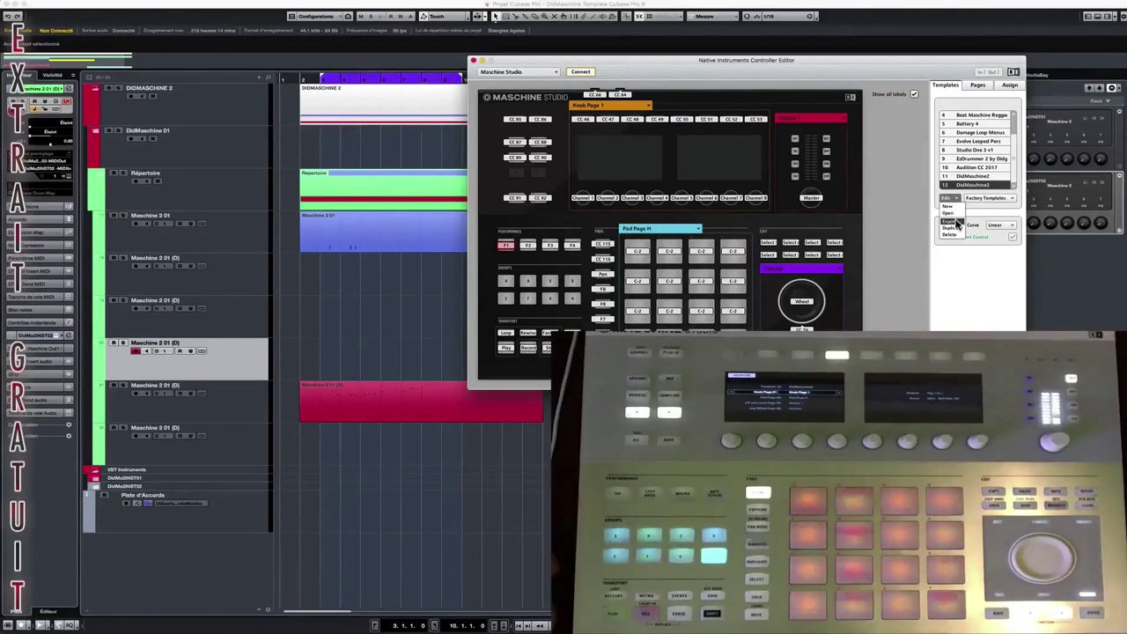
pyautogui.click(956, 222)
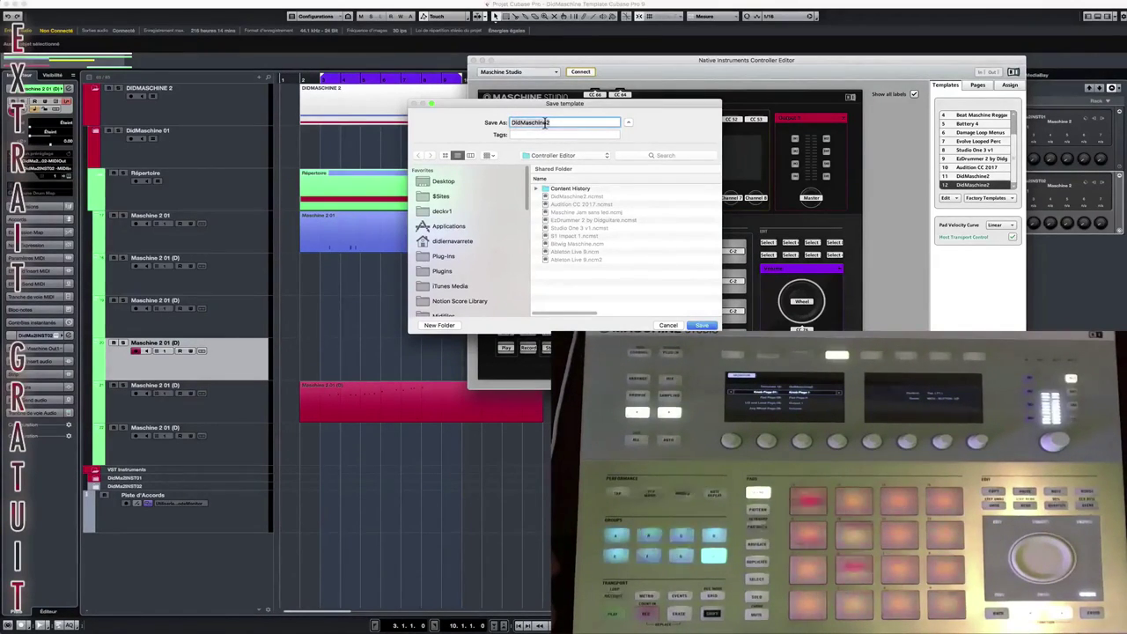
pyautogui.click(545, 124)
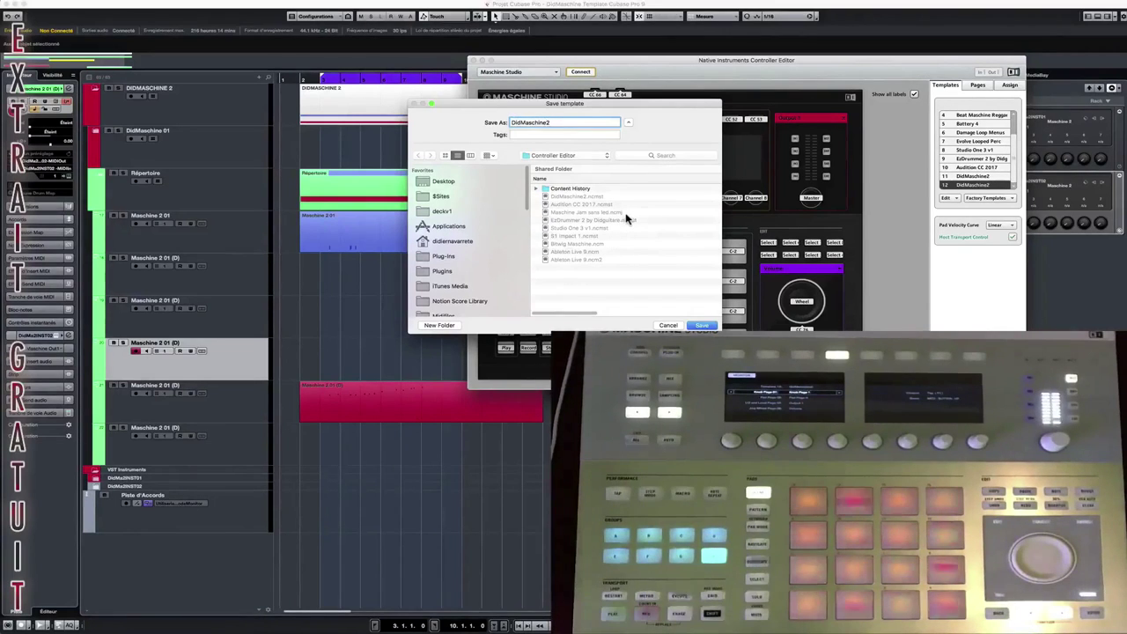
pyautogui.write('Cubase')
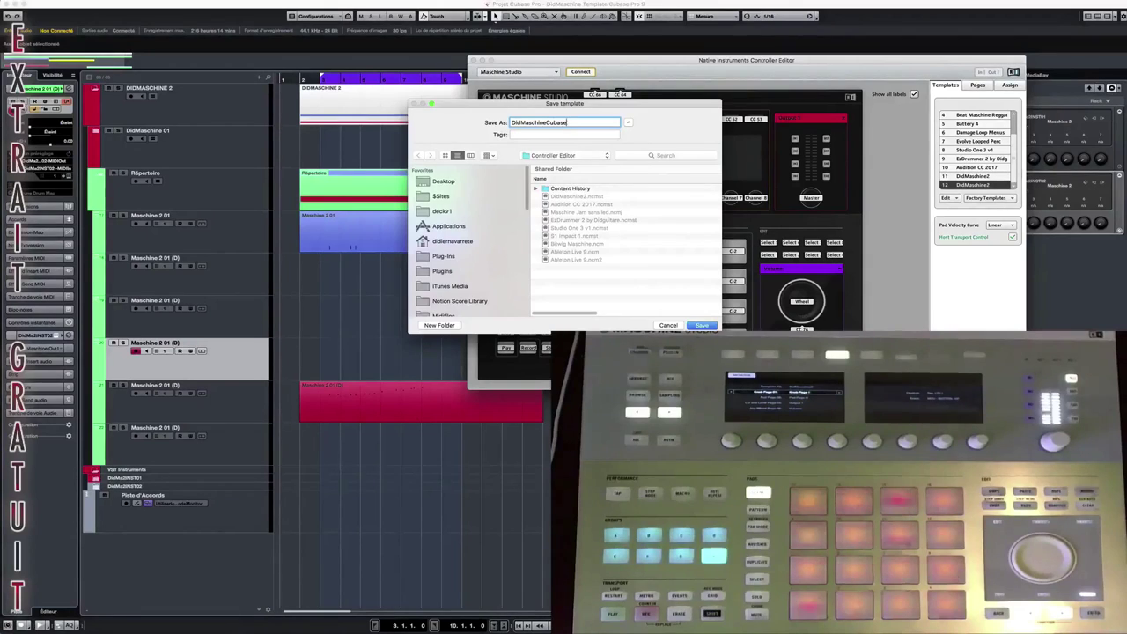
pyautogui.press('Return')
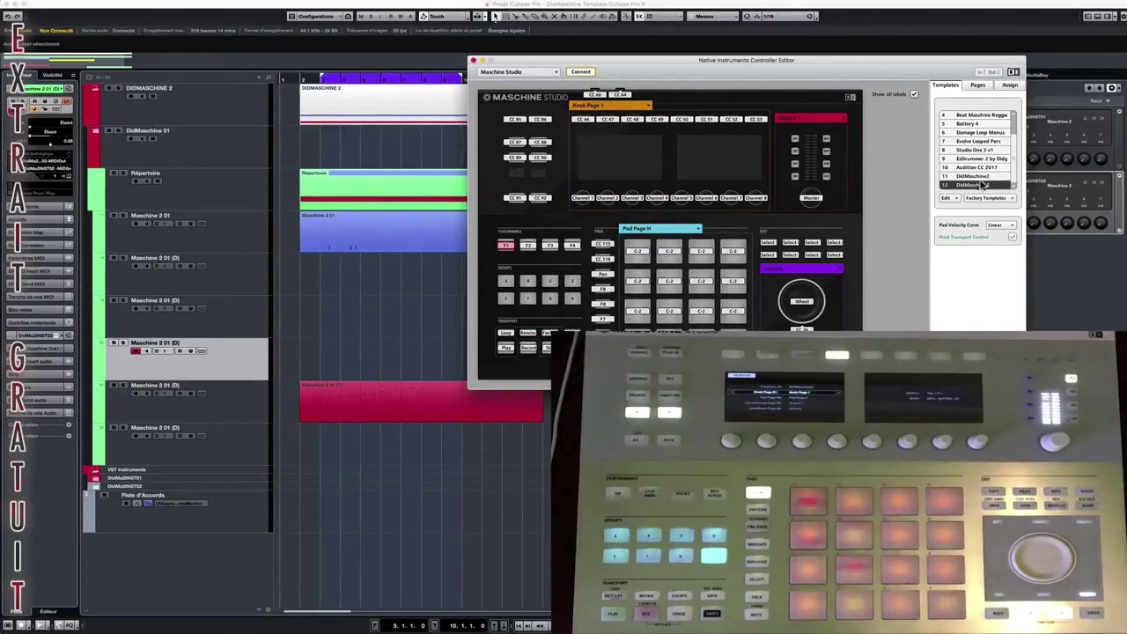
# Step: Load the exported DidMaschineCubase.ncmst file into the Maschine Studio template list
pyautogui.click(949, 198)
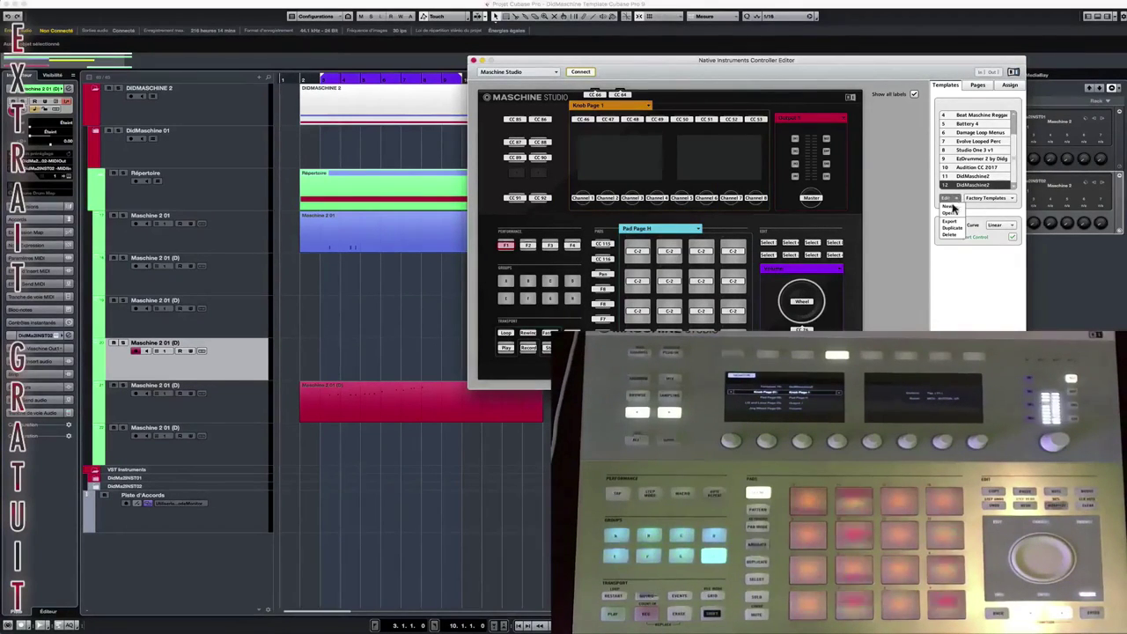
pyautogui.click(952, 214)
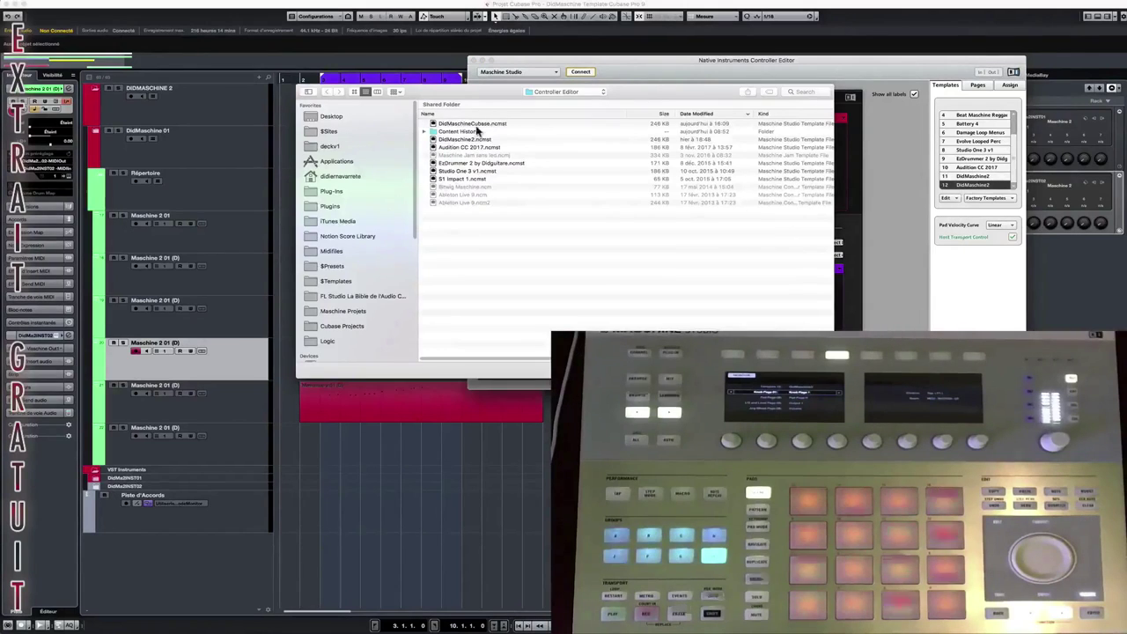
pyautogui.doubleClick(473, 123)
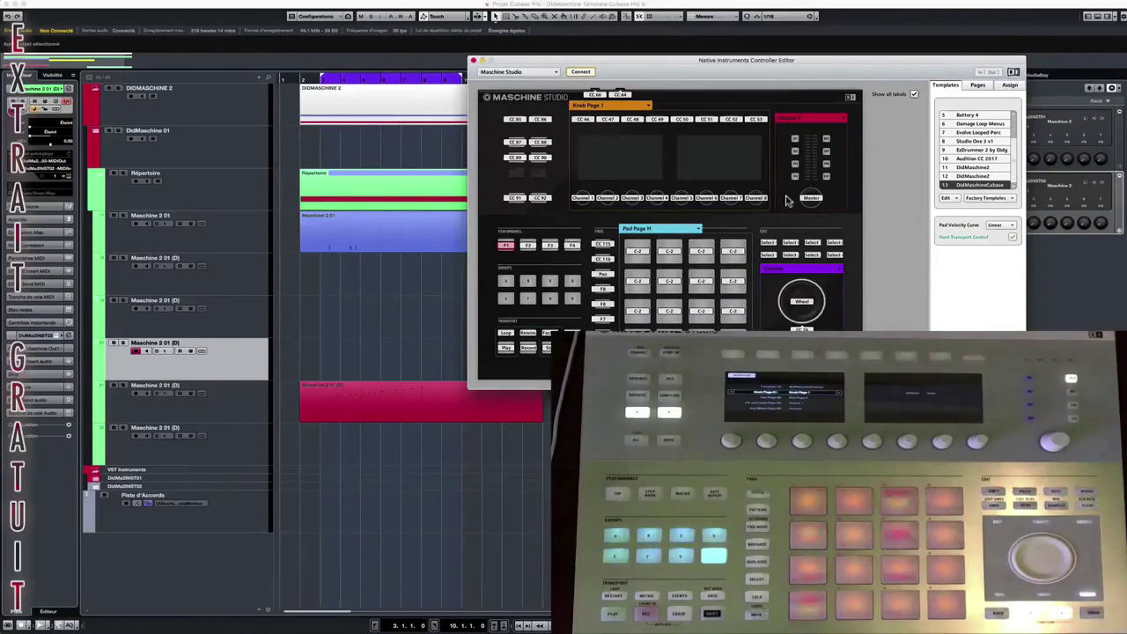